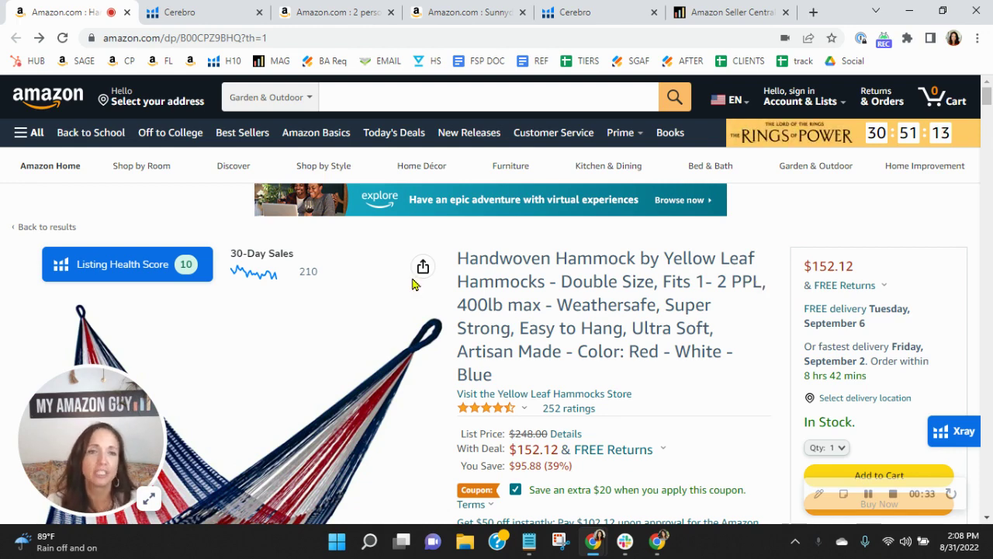
Switch to the Yellow Leaf hammock's Cerebro report and bring its 1,382-keyword table into view.
left_click(167, 12)
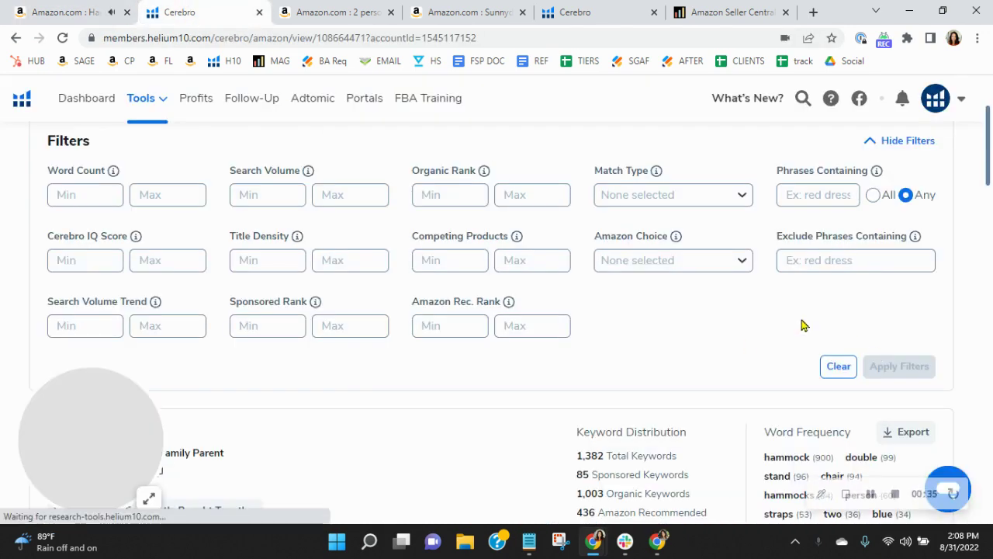
scroll(736, 228, "down", 3)
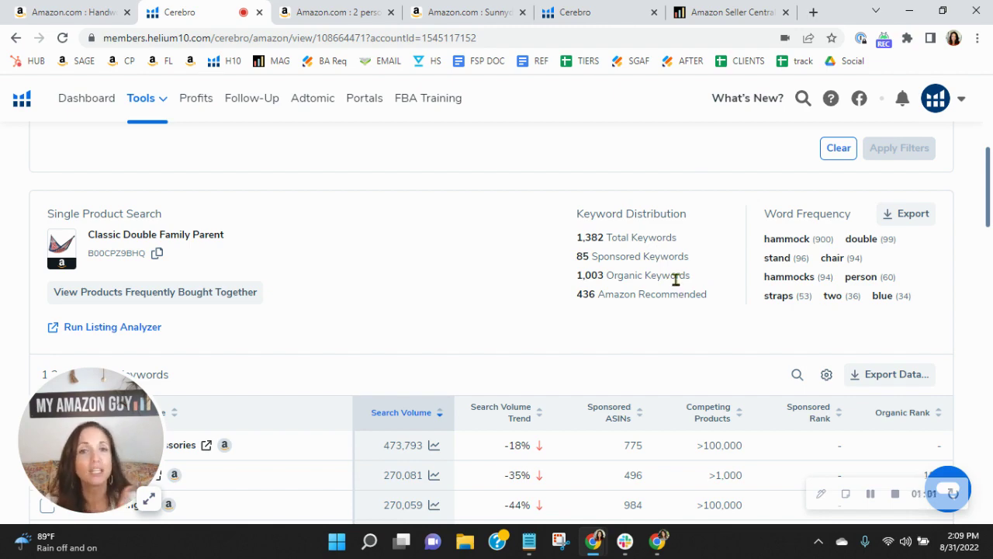
scroll(672, 275, "down", 1)
scroll(440, 268, "down", 2)
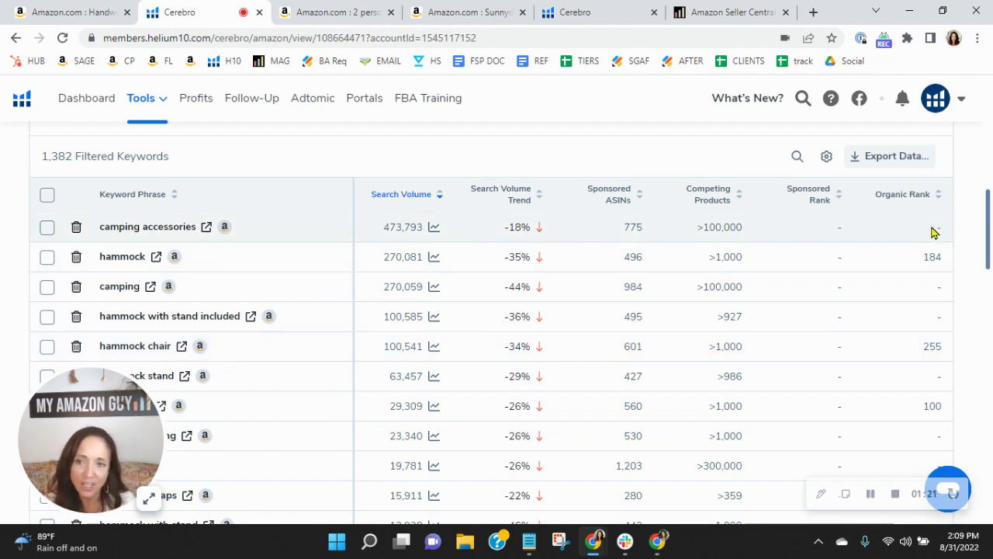
scroll(933, 225, "down", 1)
scroll(934, 225, "down", 1)
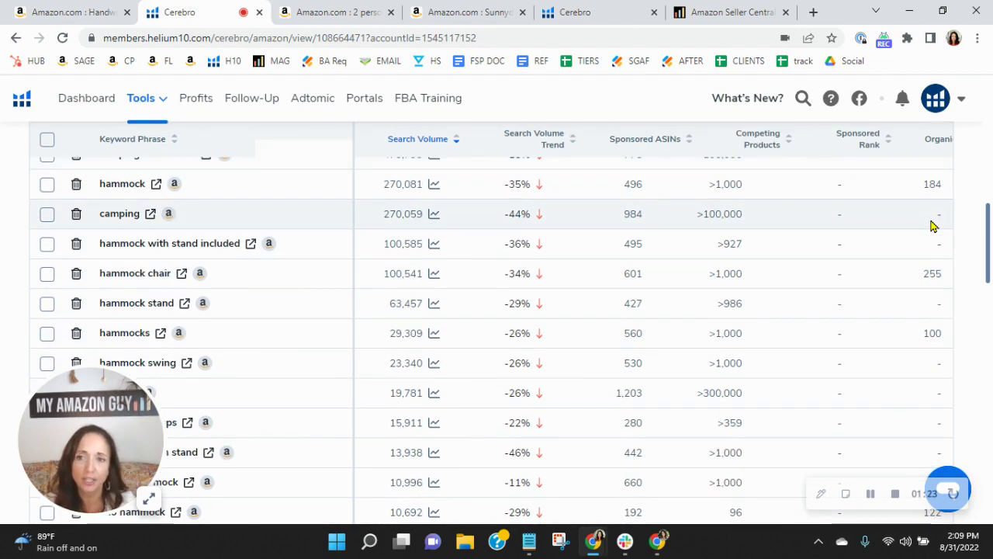
scroll(934, 226, "down", 2)
scroll(934, 226, "down", 1)
scroll(934, 226, "down", 2)
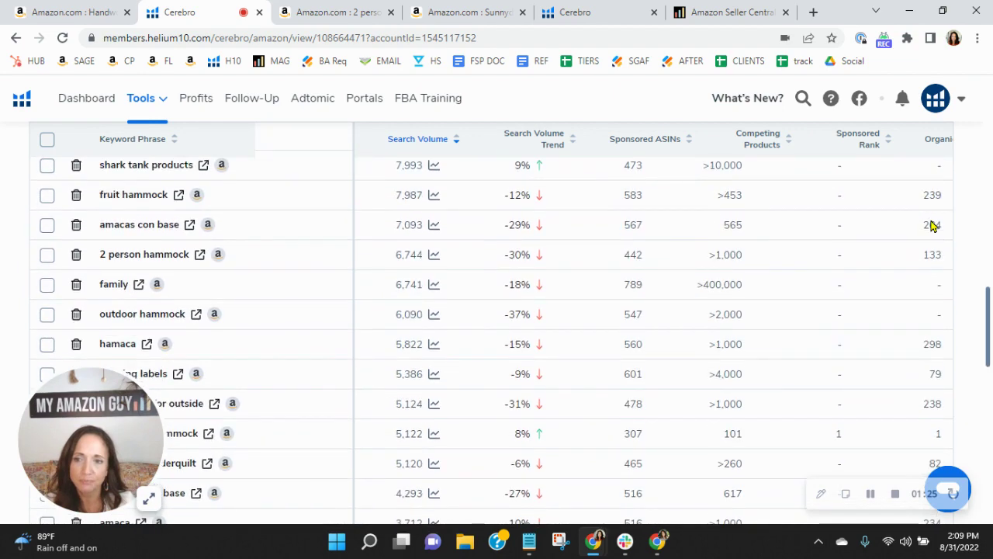
scroll(934, 226, "down", 2)
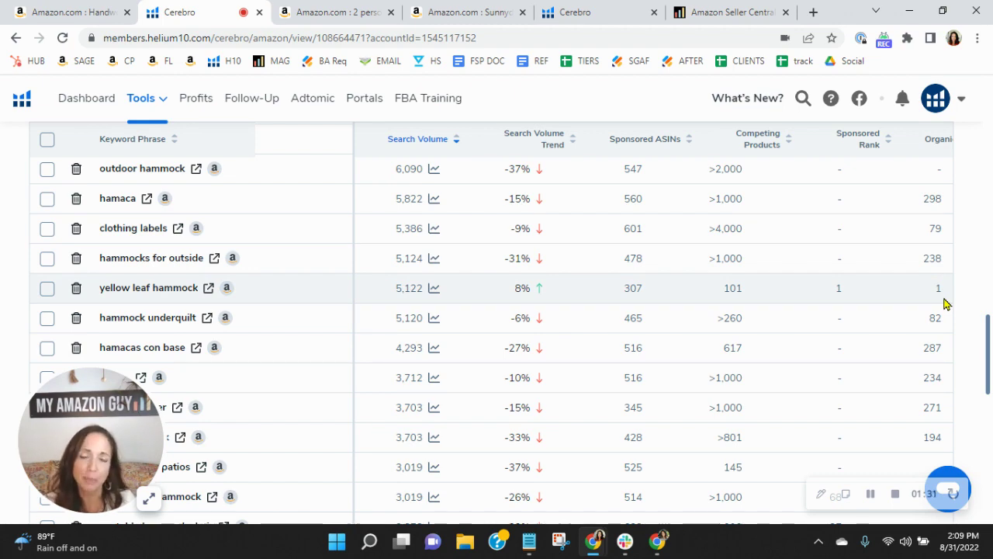
scroll(944, 304, "down", 2)
scroll(943, 255, "down", 4)
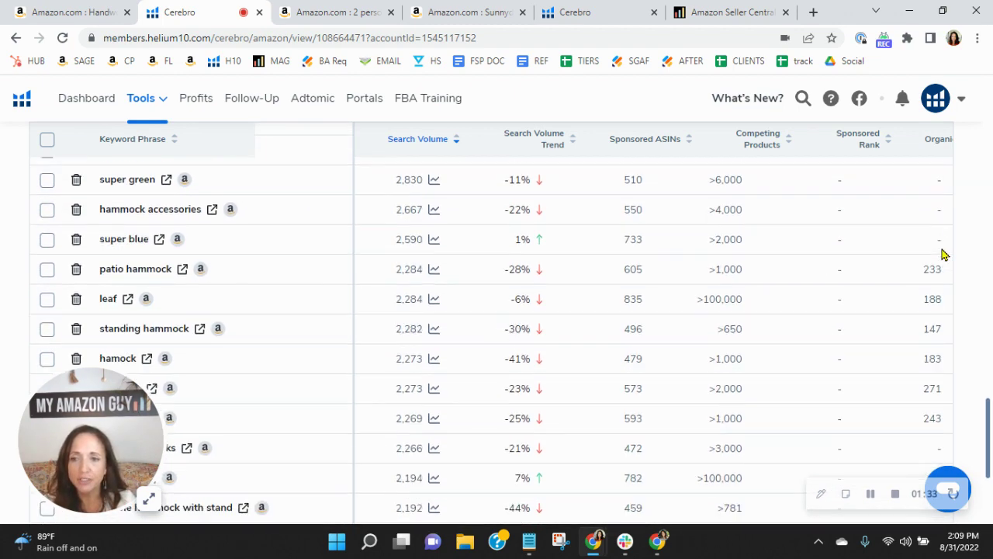
scroll(943, 254, "down", 3)
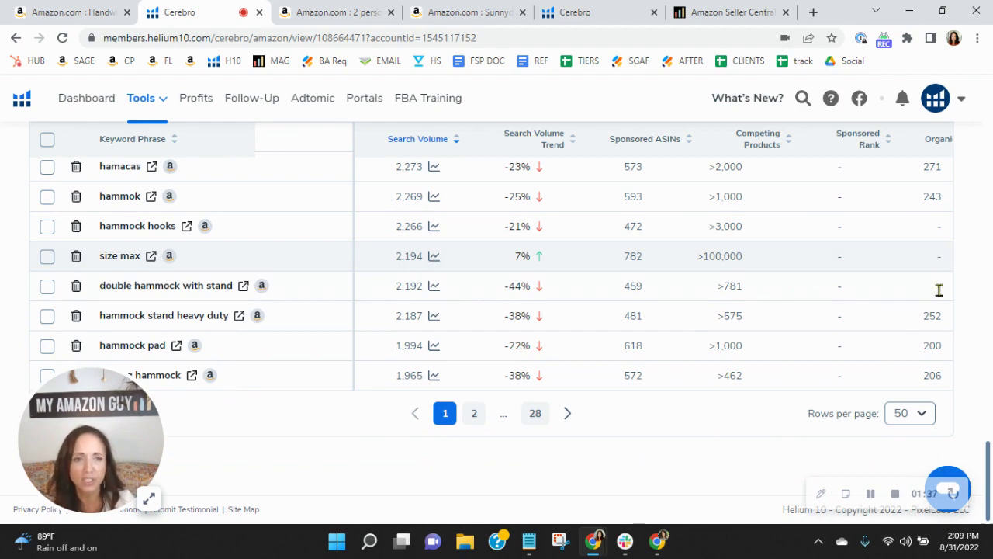
scroll(934, 311, "up", 5)
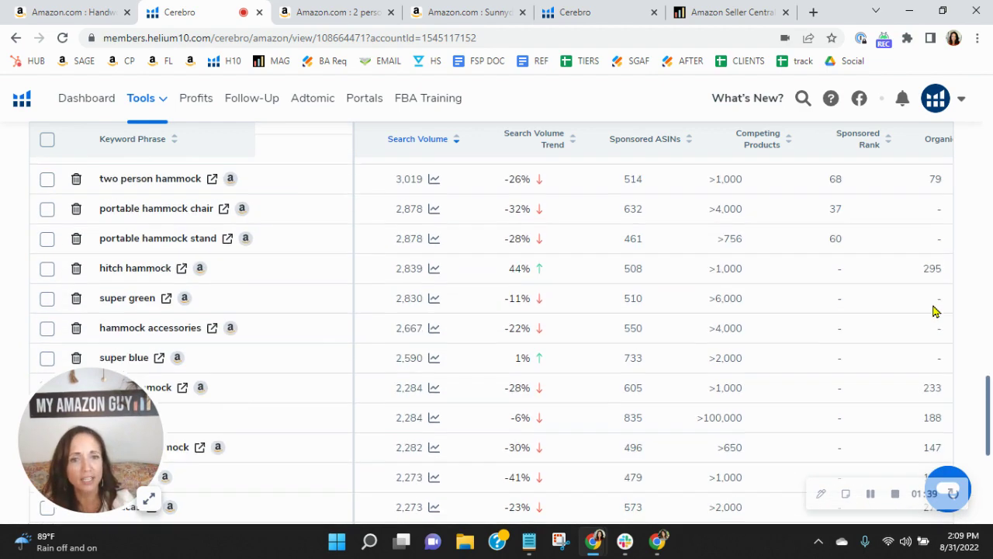
scroll(933, 310, "up", 4)
scroll(934, 309, "up", 2)
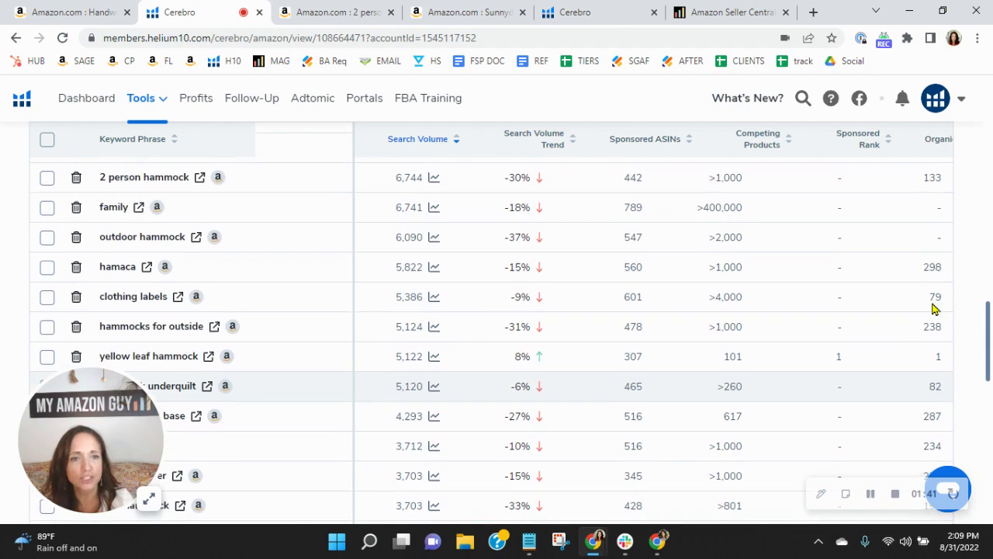
scroll(933, 309, "up", 3)
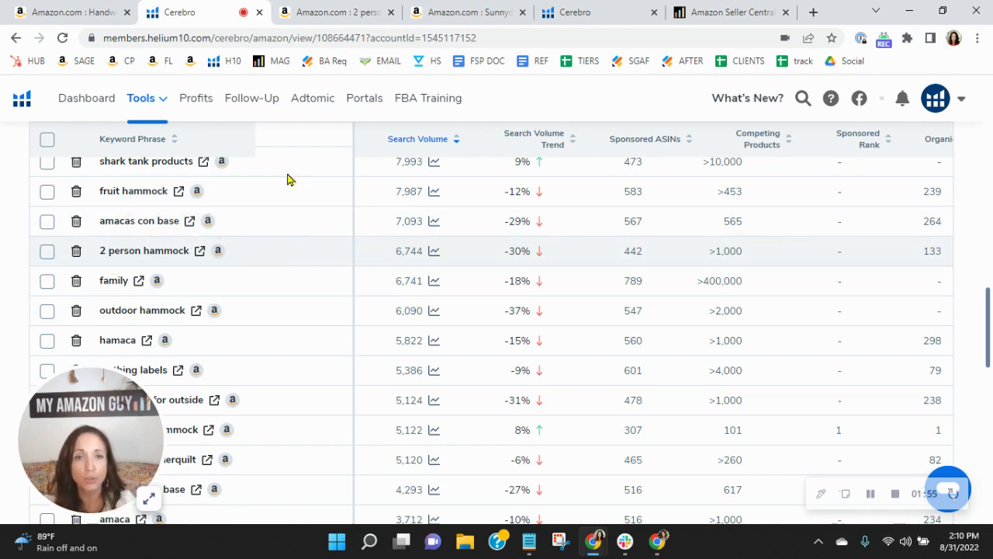
Switch to the Xray results for '2 person hammock' (6,744 search volume, $64 average price).
left_click(334, 11)
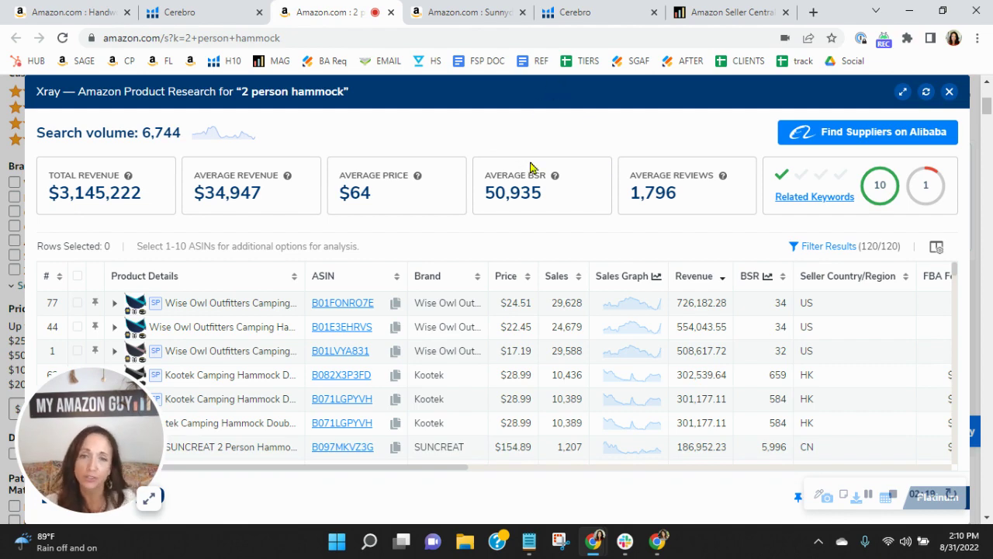
View the Sunnydaze hammock product page and its 2,927-keyword Cerebro report.
left_click(469, 11)
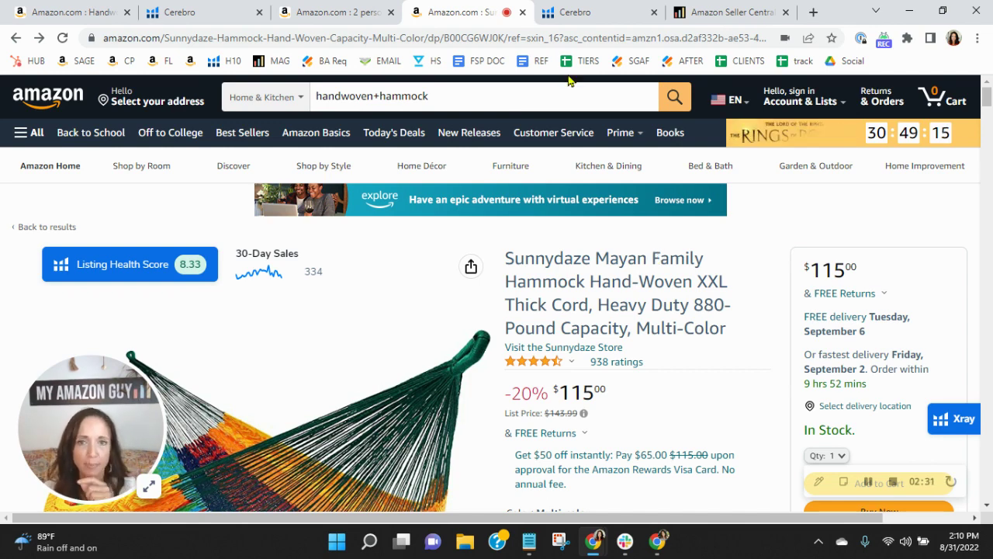
left_click(607, 11)
scroll(728, 236, "down", 1)
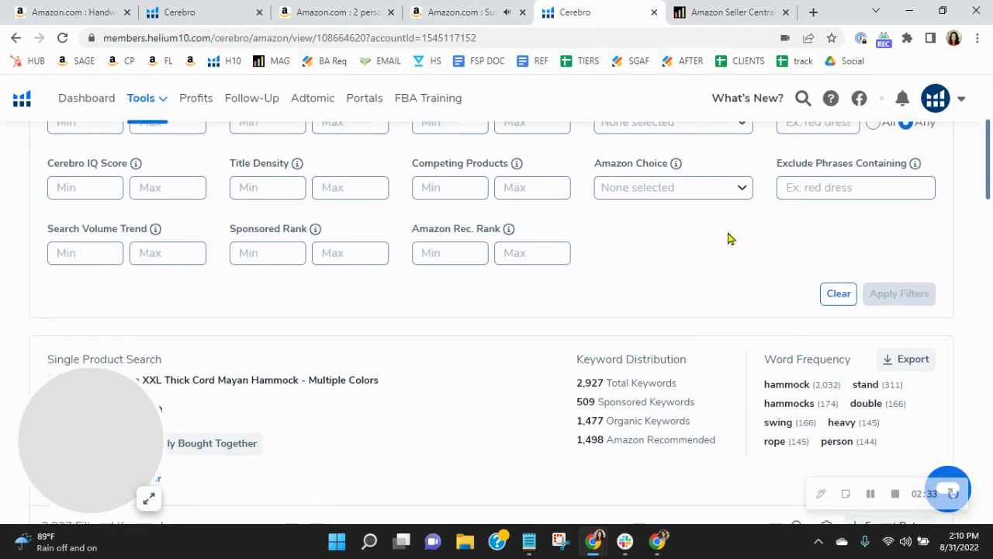
scroll(727, 237, "down", 1)
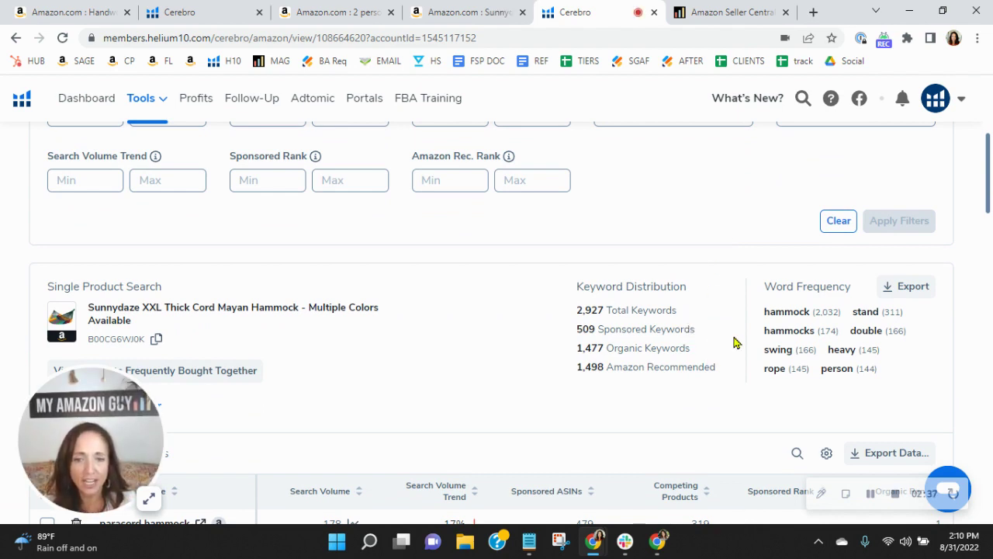
Compare the Yellow Leaf and Sunnydaze keyword reports, ending on the Yellow Leaf product page.
left_click(184, 8)
scroll(510, 381, "up", 10)
scroll(512, 381, "up", 1)
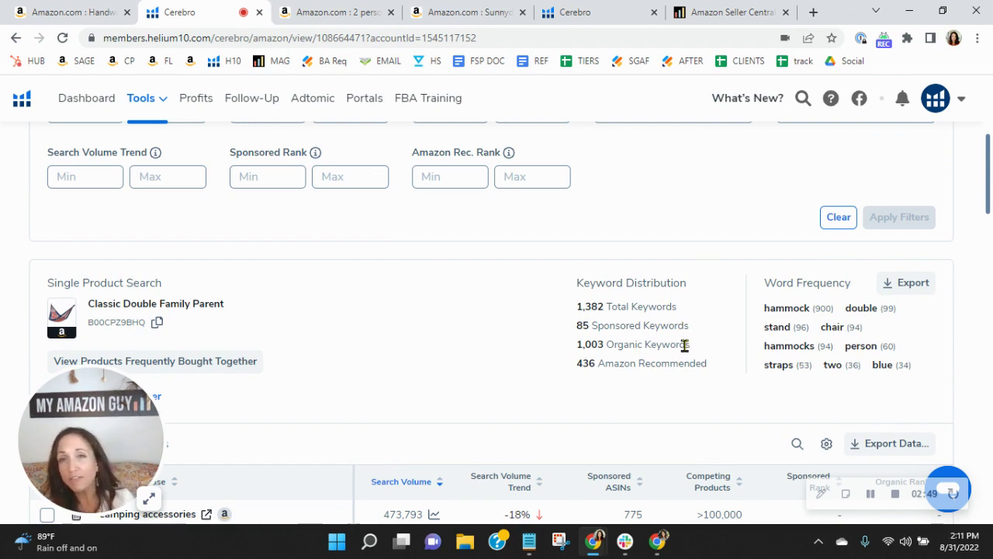
left_click(606, 8)
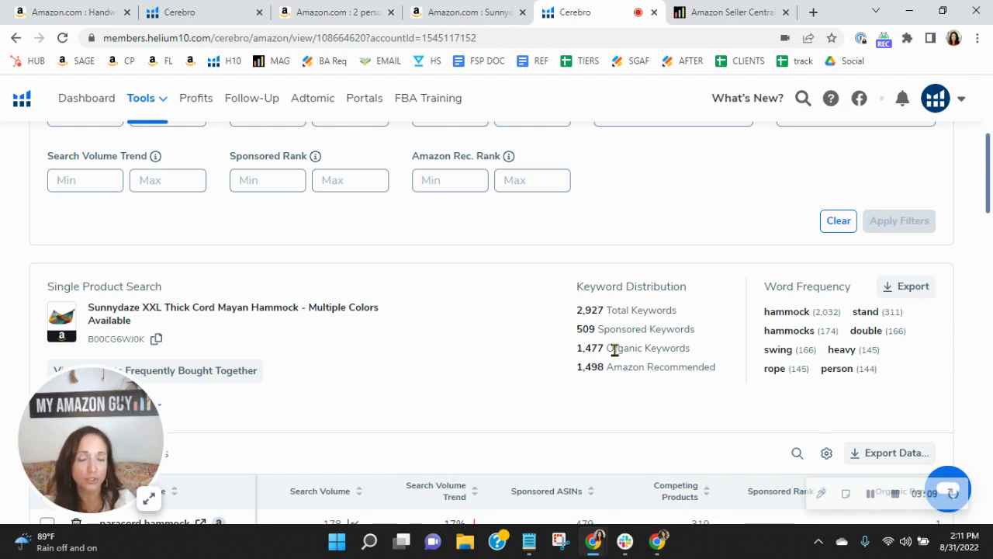
left_click(471, 11)
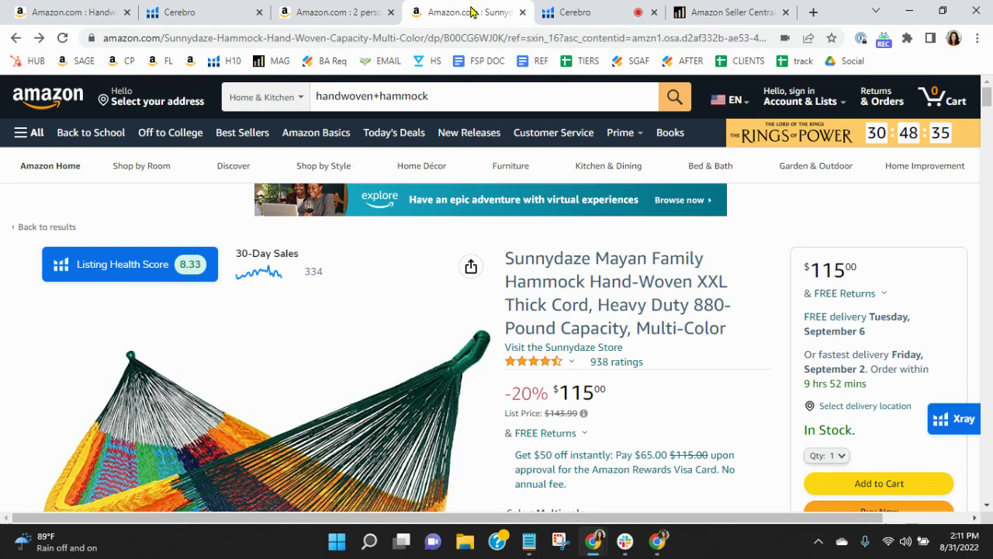
key("ctrl+1")
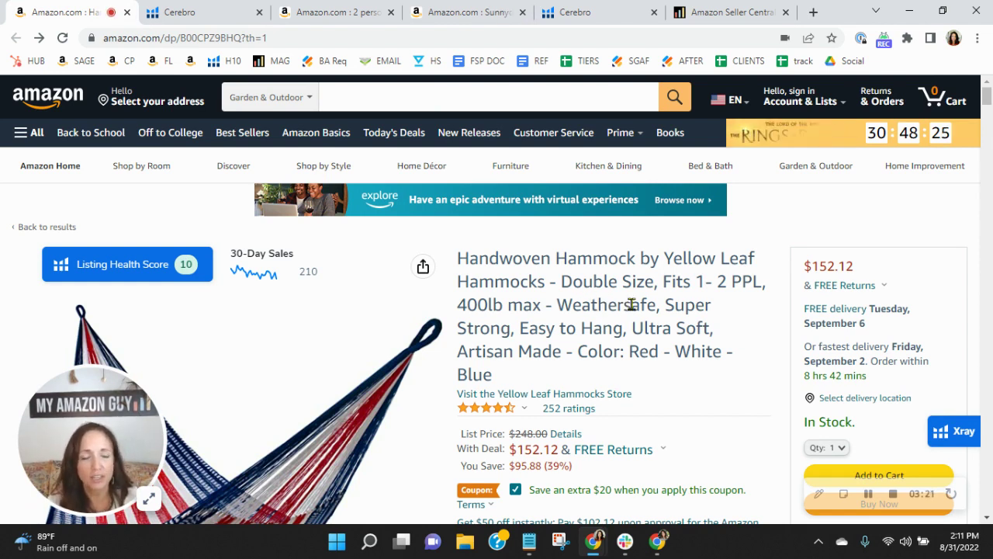
Filter the Yellow Leaf Cerebro keywords to organic rank 20 through 50.
left_click(194, 9)
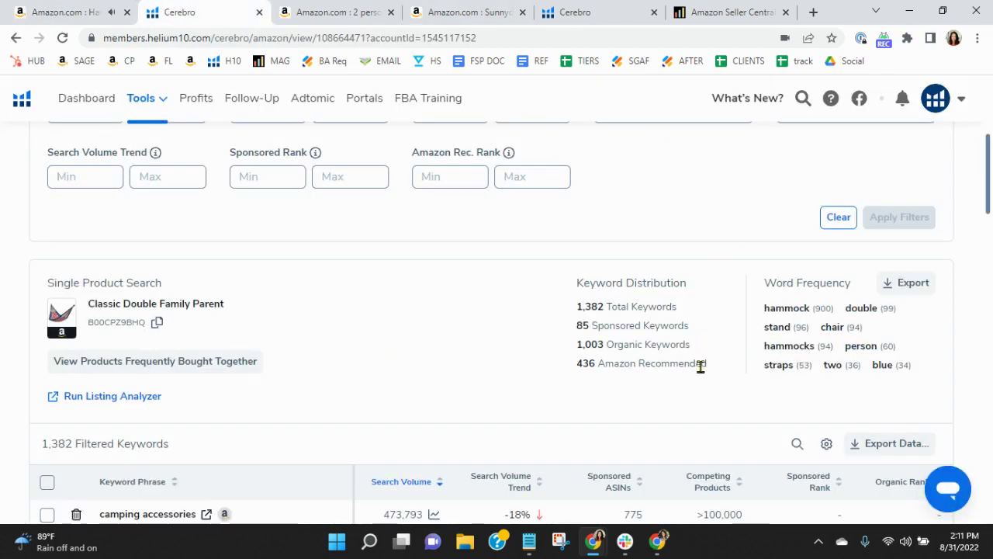
scroll(703, 365, "up", 4)
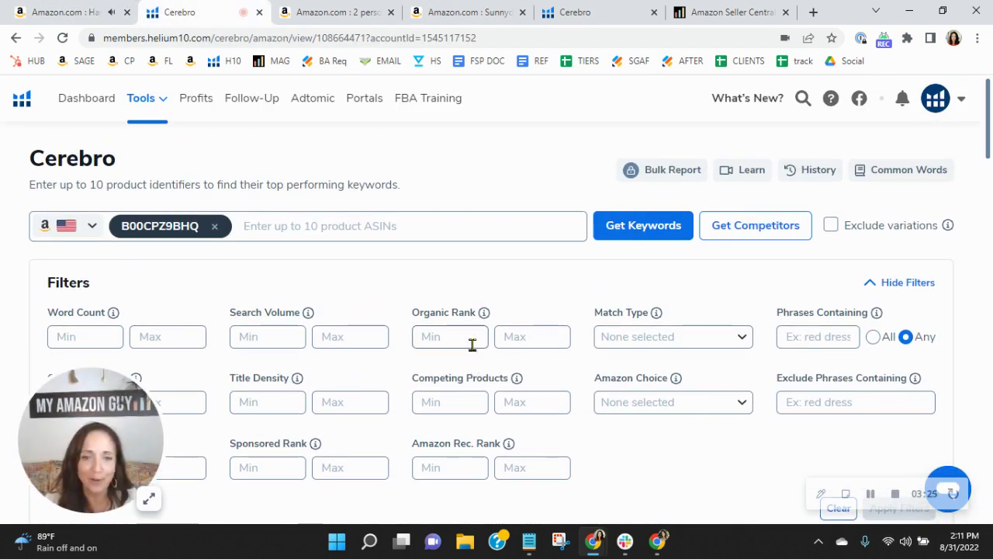
left_click(471, 336)
type("20")
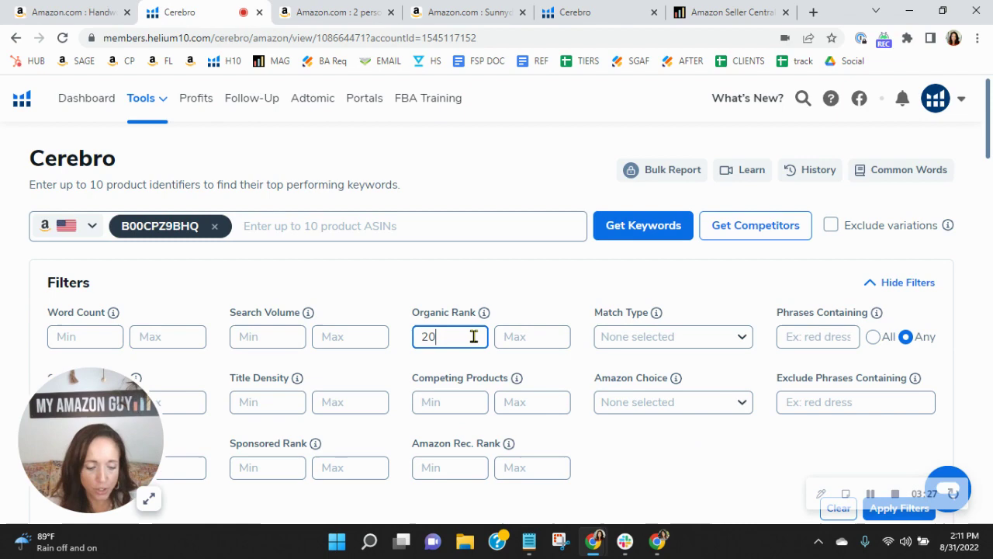
key("Tab")
type("50")
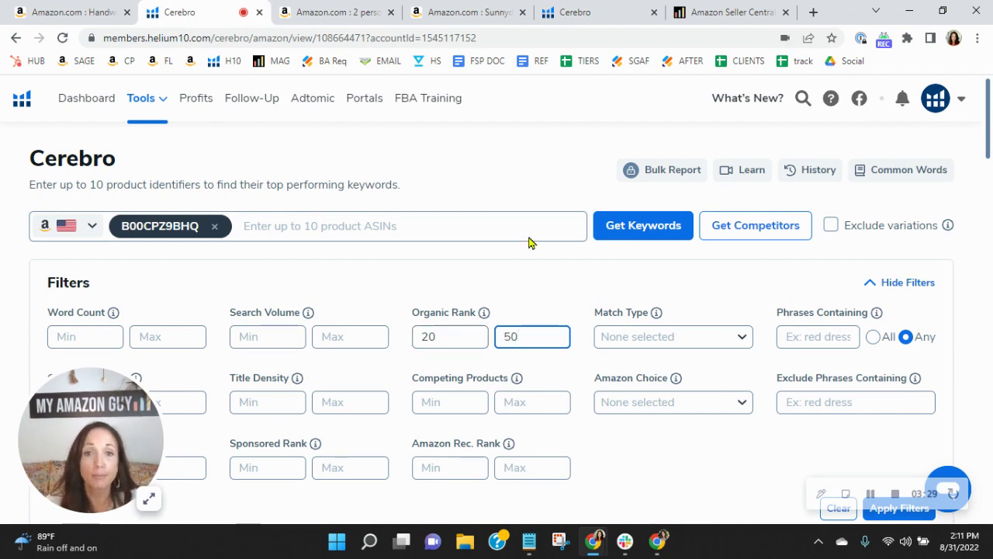
scroll(641, 281, "down", 2)
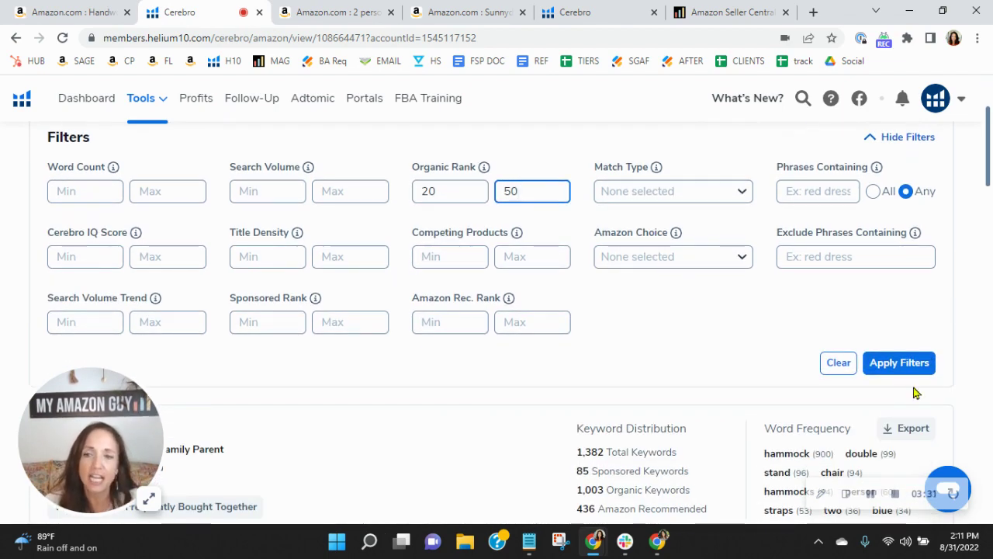
left_click(905, 365)
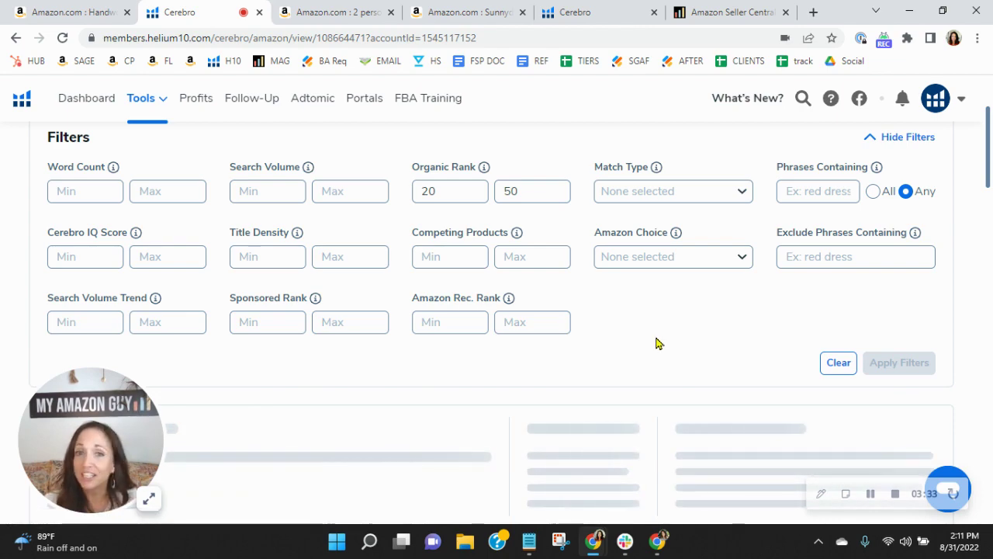
Scroll through the 91 filtered keywords, including 'jamaican hammock' at 400 searches.
scroll(656, 341, "down", 3)
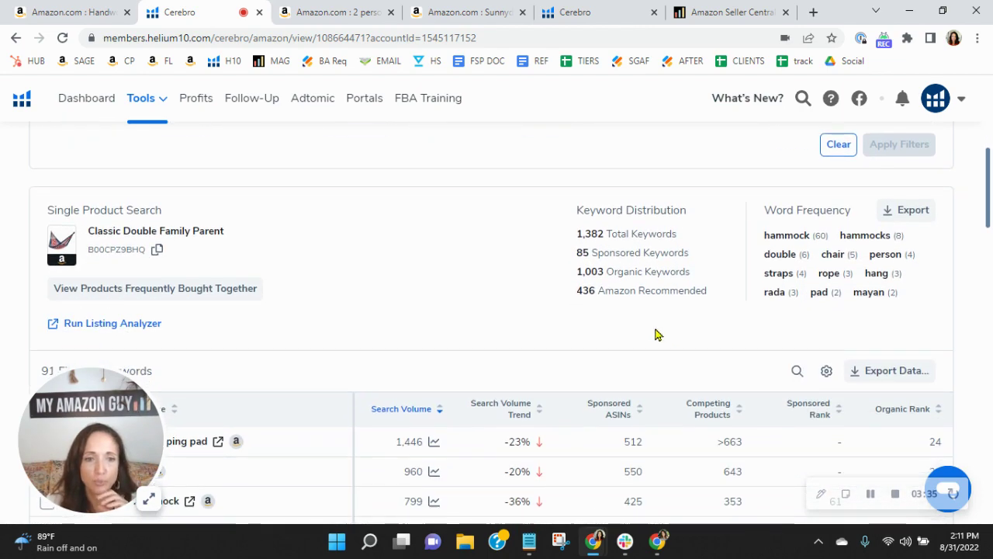
scroll(657, 330, "down", 3)
scroll(417, 194, "up", 2)
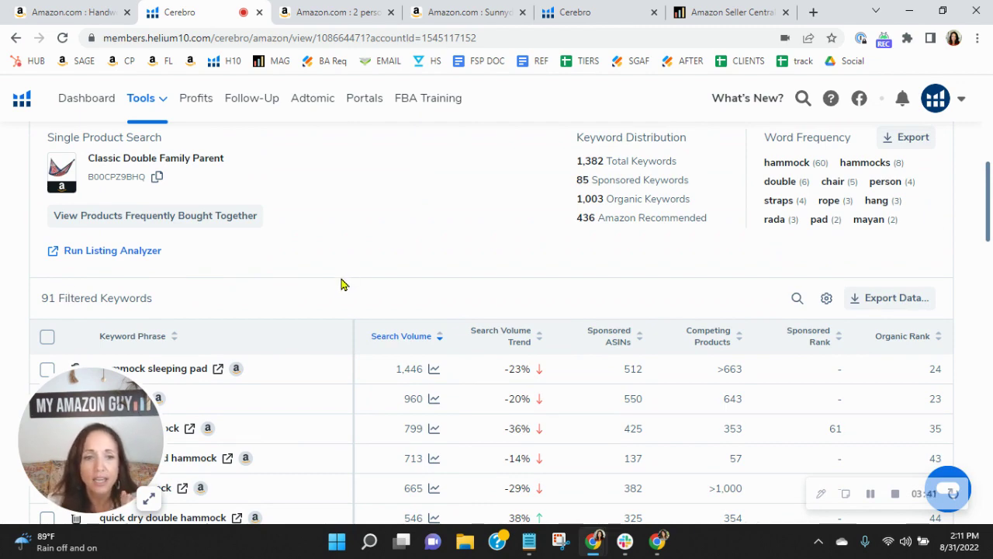
scroll(348, 270, "down", 1)
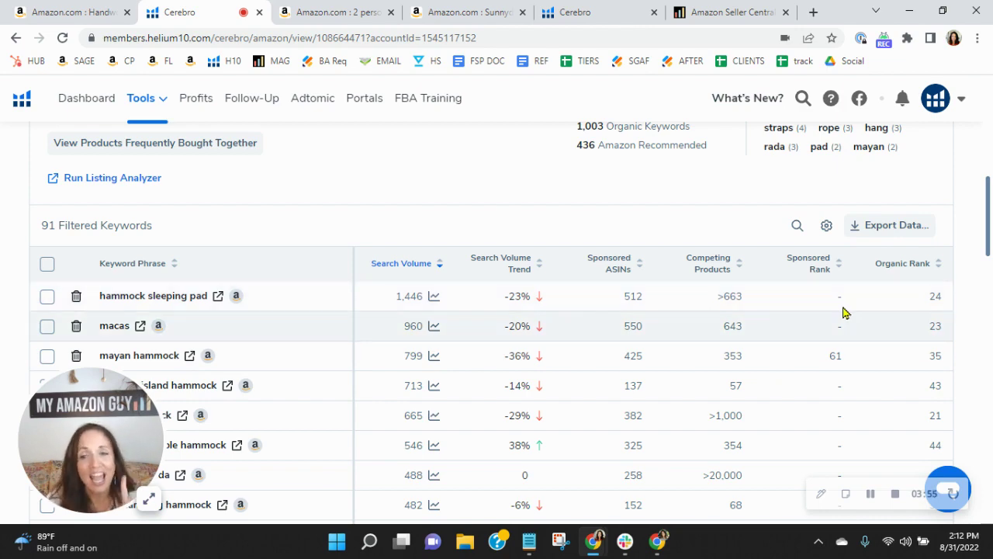
scroll(816, 310, "down", 3)
scroll(814, 321, "down", 4)
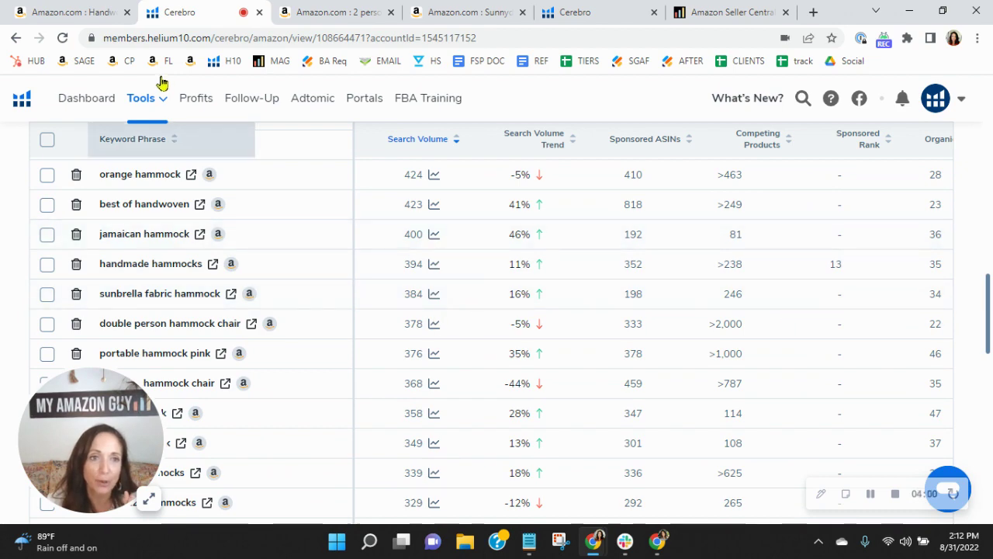
Return to the Yellow Leaf hammock listing and show the Quick Size Guide image in its gallery.
left_click(67, 10)
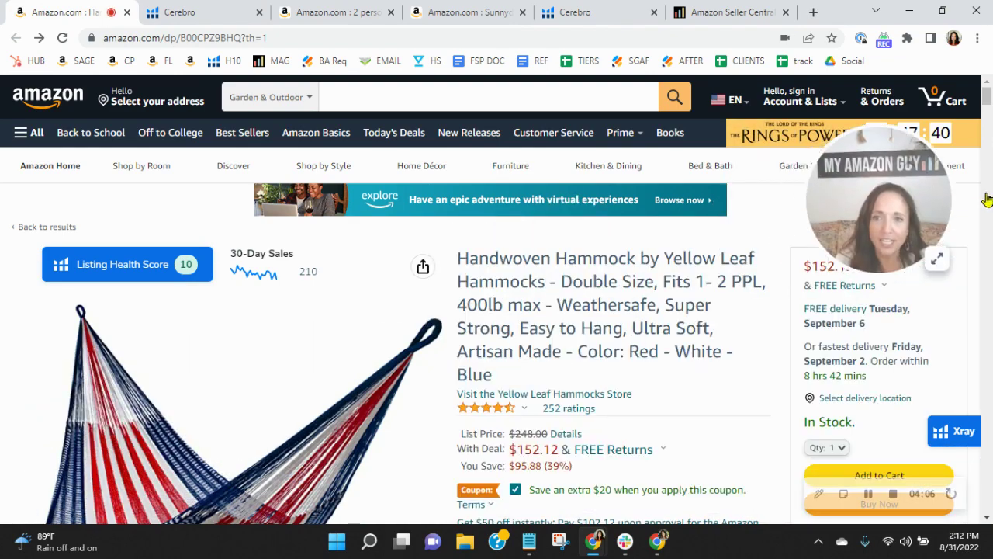
scroll(612, 295, "down", 1)
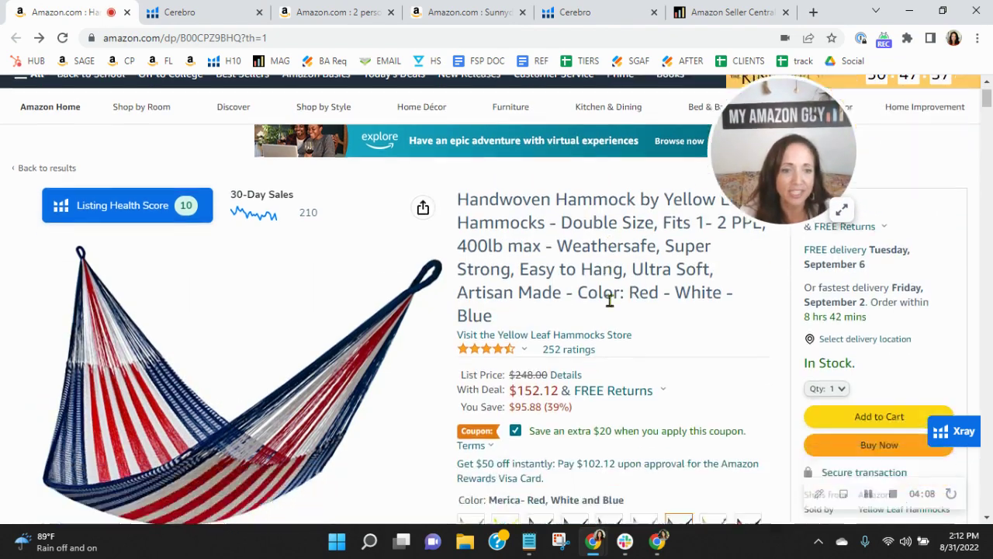
scroll(610, 301, "down", 1)
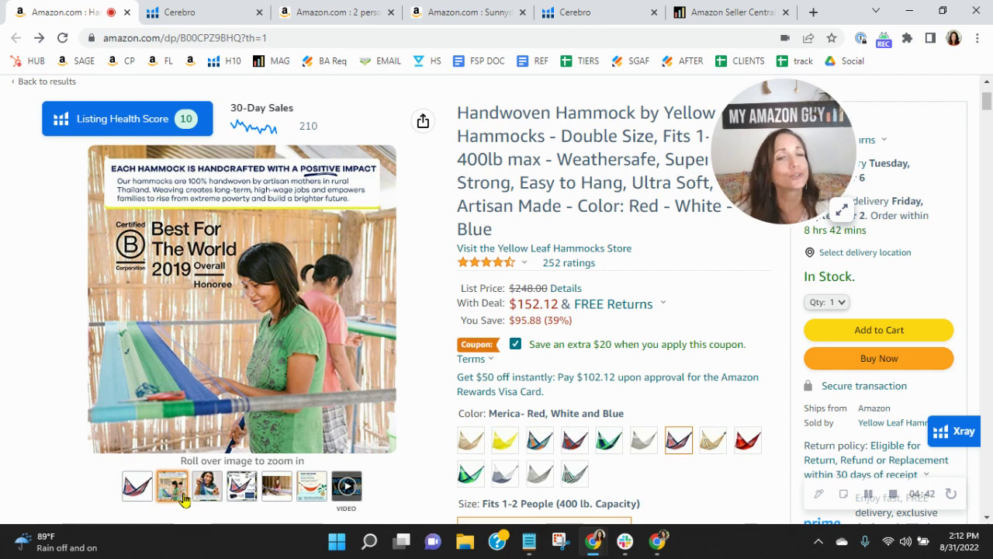
mouse_move(311, 486)
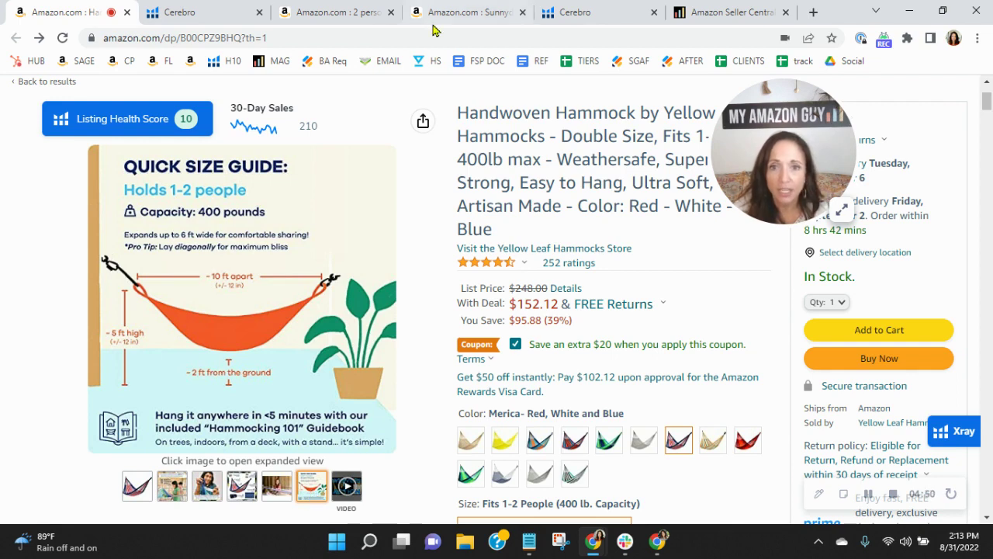
Show and hide the Listing Health Score checks twice.
left_click(104, 124)
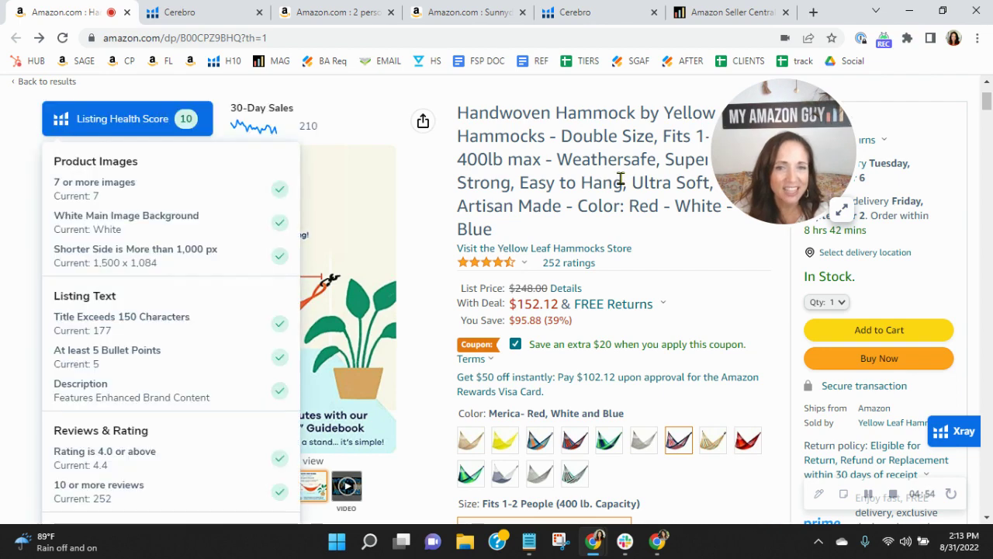
left_click(621, 178)
left_click(143, 131)
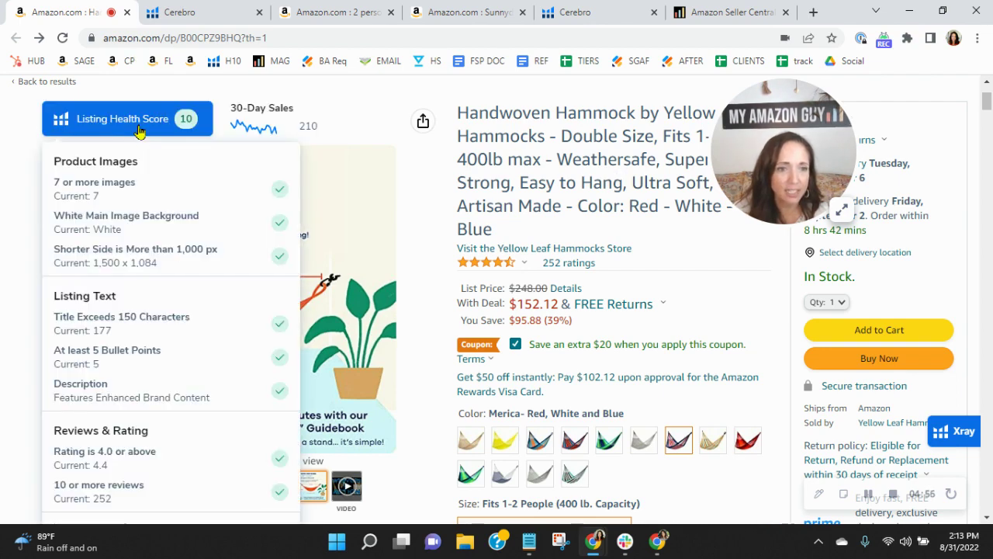
left_click(611, 186)
Highlight the CRAFTSMANSHIP + IMPACT bullet under About this item.
scroll(619, 191, "down", 3)
scroll(618, 191, "down", 2)
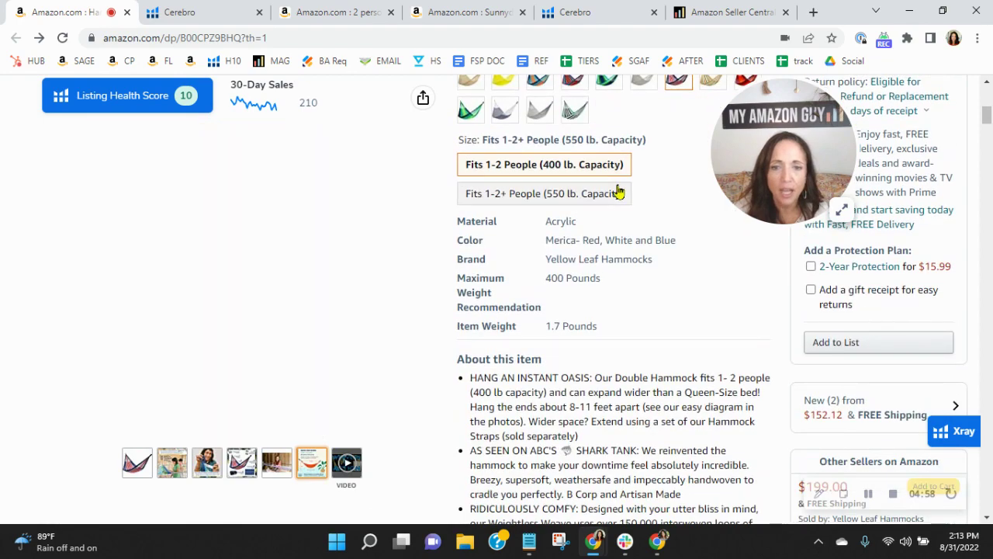
scroll(613, 411, "down", 1)
scroll(613, 411, "down", 3)
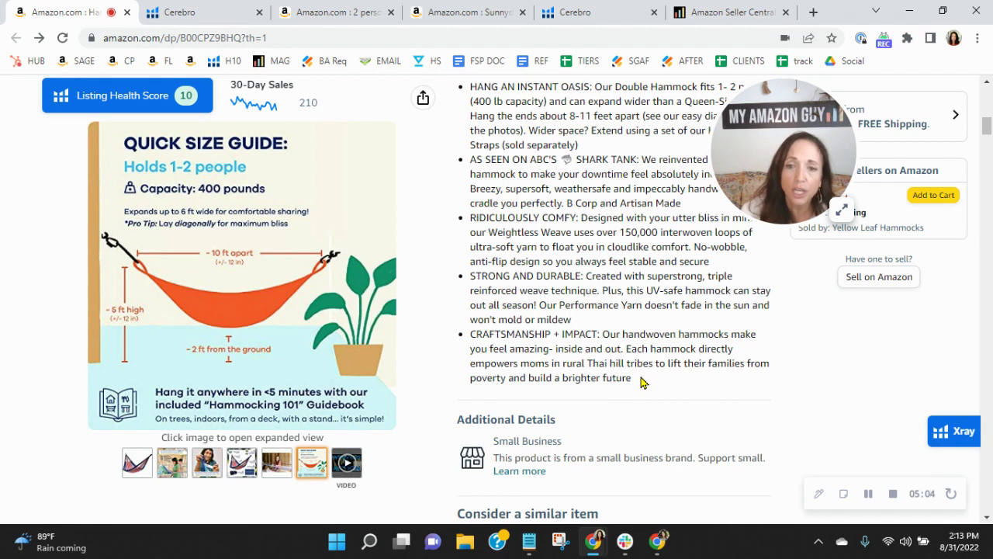
left_click_drag(635, 378, 472, 335)
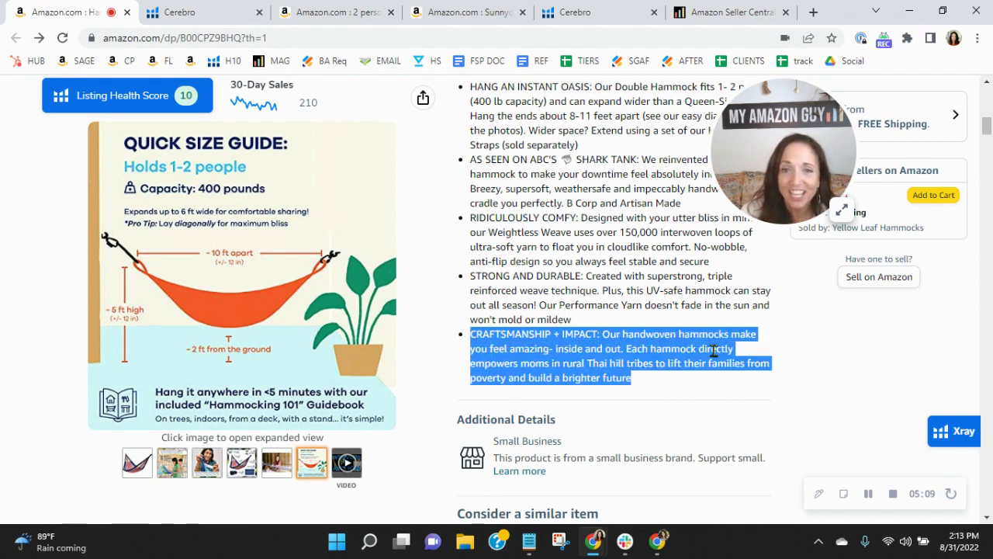
Scroll past the comparison table to Yellow Leaf's Product Description founding story.
scroll(714, 351, "down", 4)
scroll(714, 350, "down", 3)
scroll(714, 349, "down", 4)
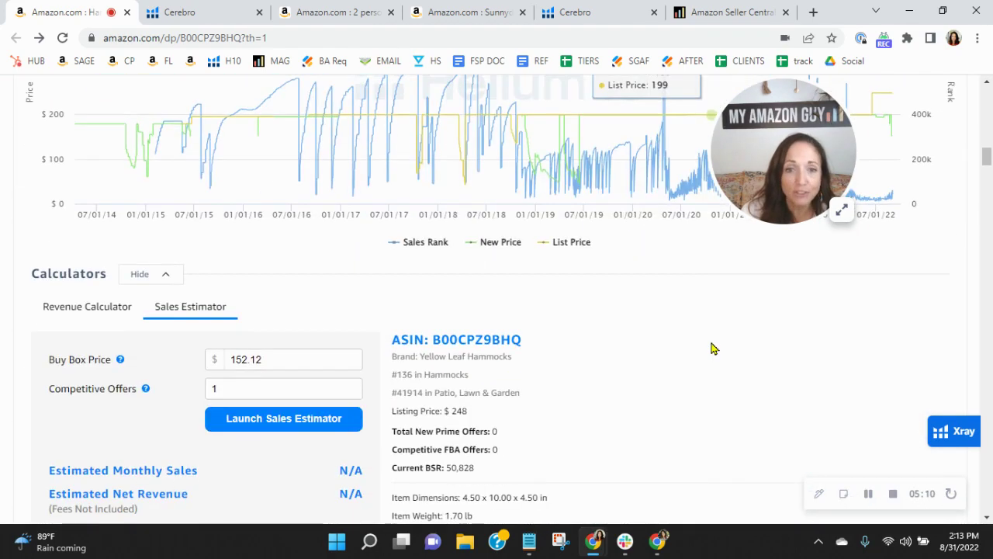
scroll(714, 349, "down", 5)
scroll(711, 351, "down", 3)
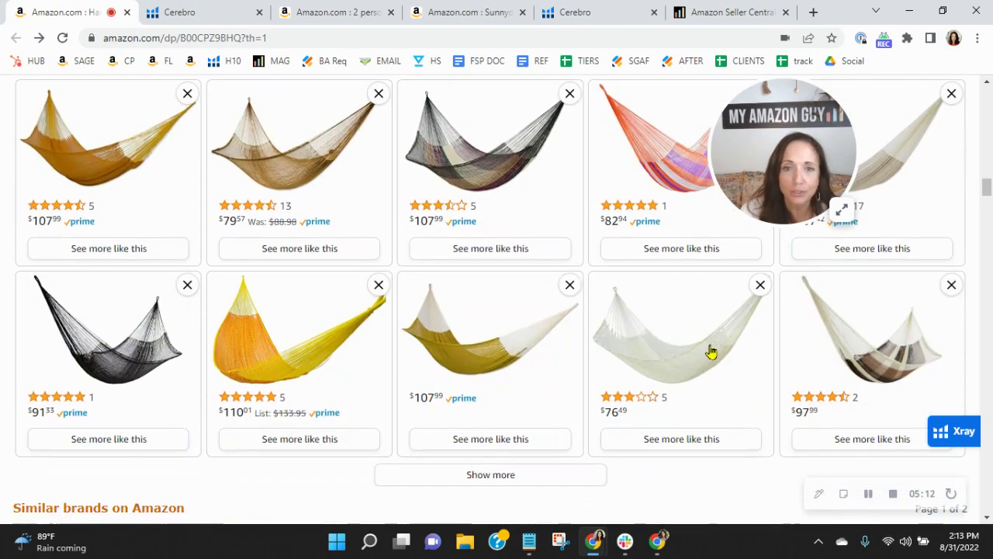
scroll(711, 351, "down", 1)
scroll(711, 351, "down", 4)
scroll(711, 351, "down", 3)
scroll(711, 351, "down", 2)
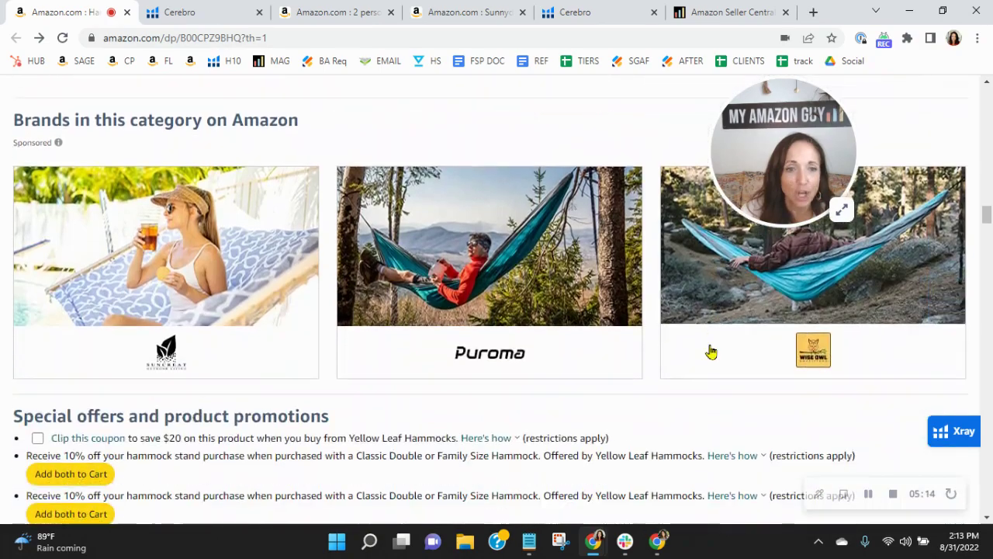
scroll(711, 351, "down", 3)
scroll(711, 351, "down", 3)
scroll(711, 351, "down", 5)
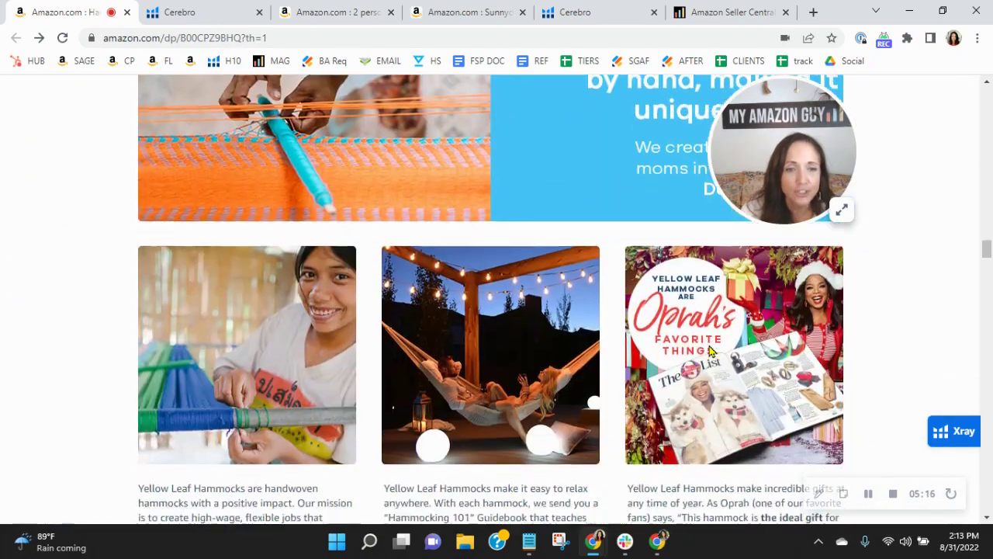
scroll(711, 351, "down", 5)
scroll(711, 351, "down", 3)
scroll(710, 350, "down", 4)
scroll(711, 351, "down", 4)
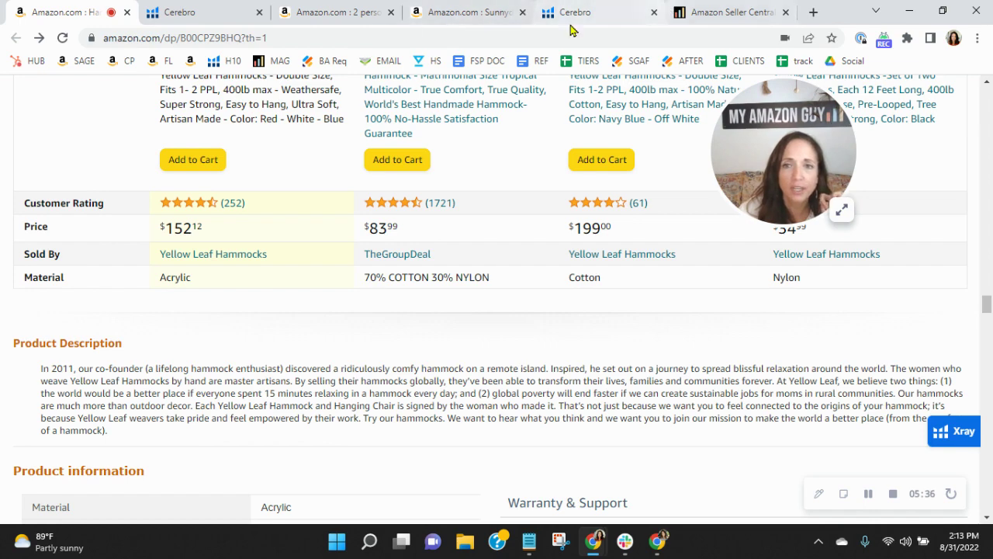
Load the Age of Sage men's soap listing, page through its brand story, then return to Yellow Leaf.
left_click(466, 12)
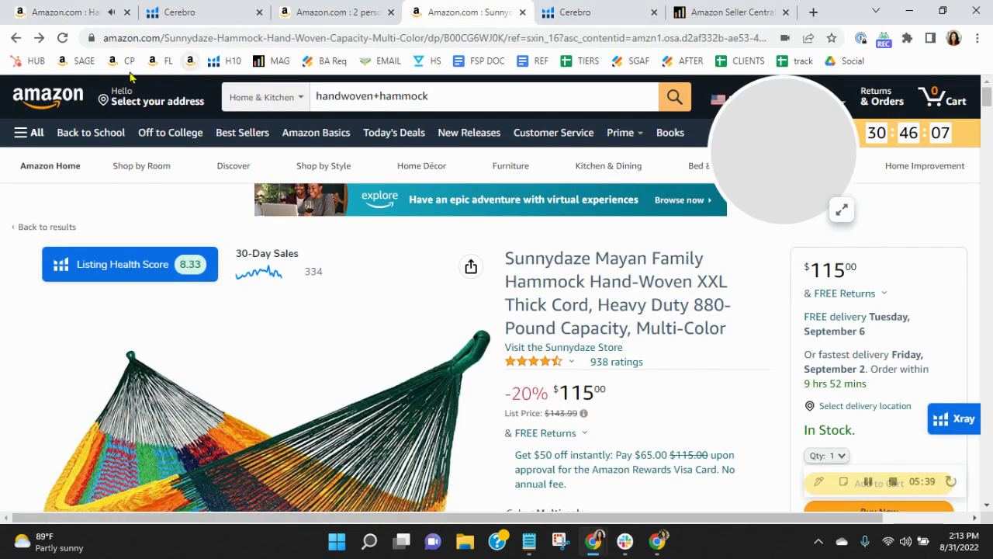
left_click(81, 60)
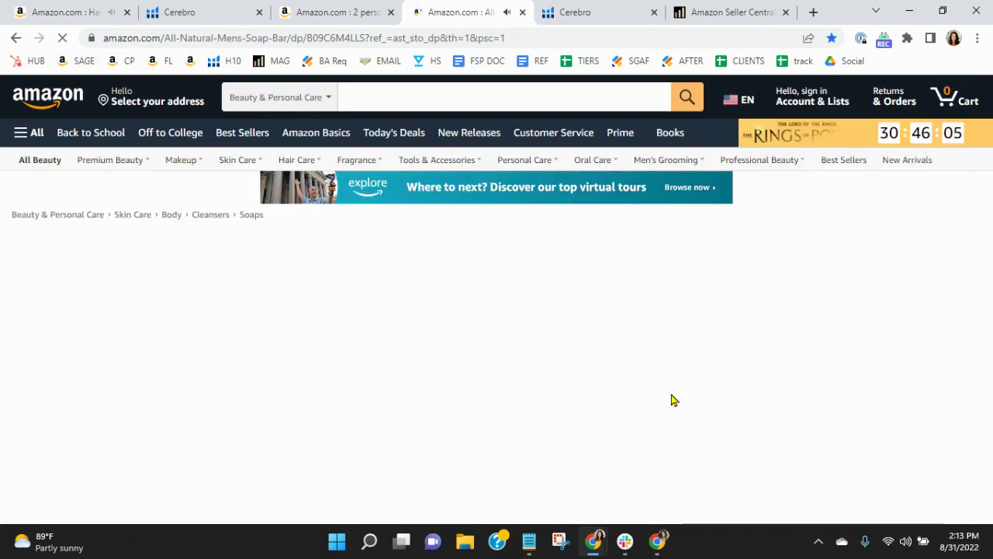
scroll(672, 399, "down", 3)
scroll(672, 399, "down", 5)
scroll(672, 399, "down", 5)
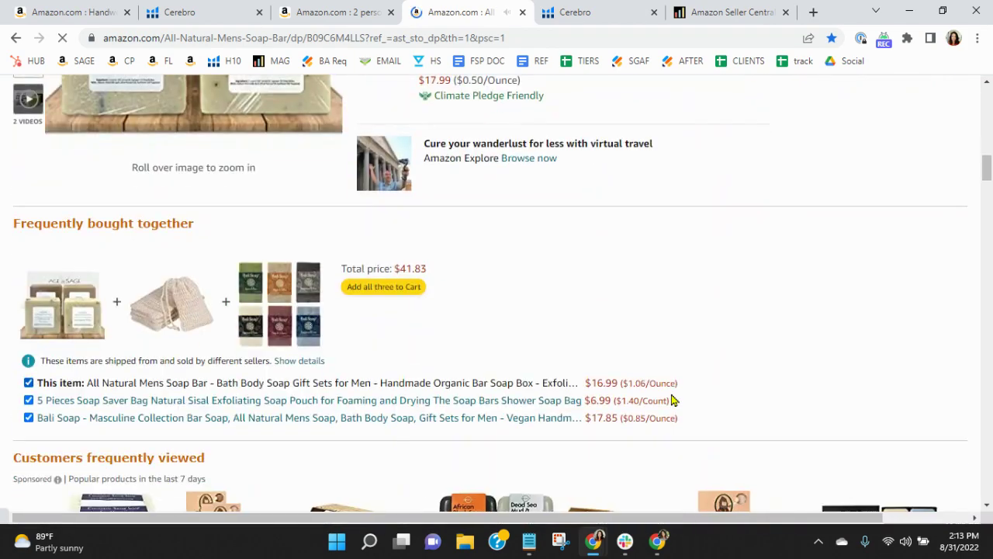
scroll(672, 399, "down", 3)
scroll(672, 399, "down", 4)
scroll(672, 399, "down", 3)
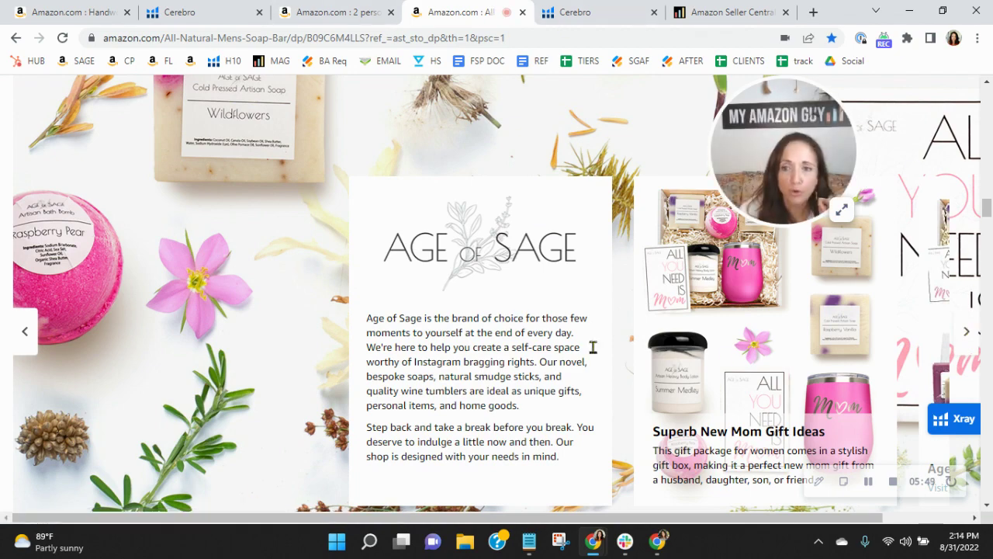
left_click(964, 336)
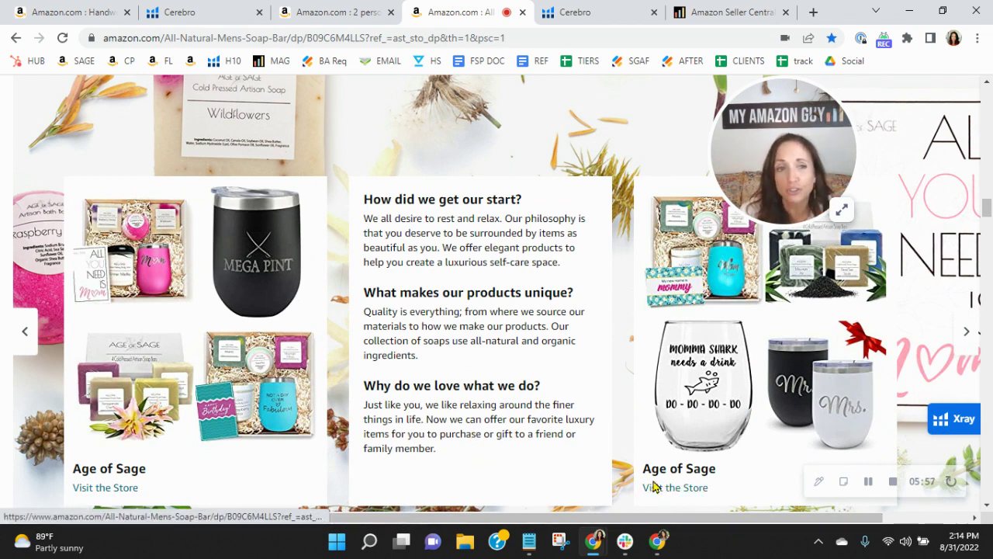
left_click(70, 13)
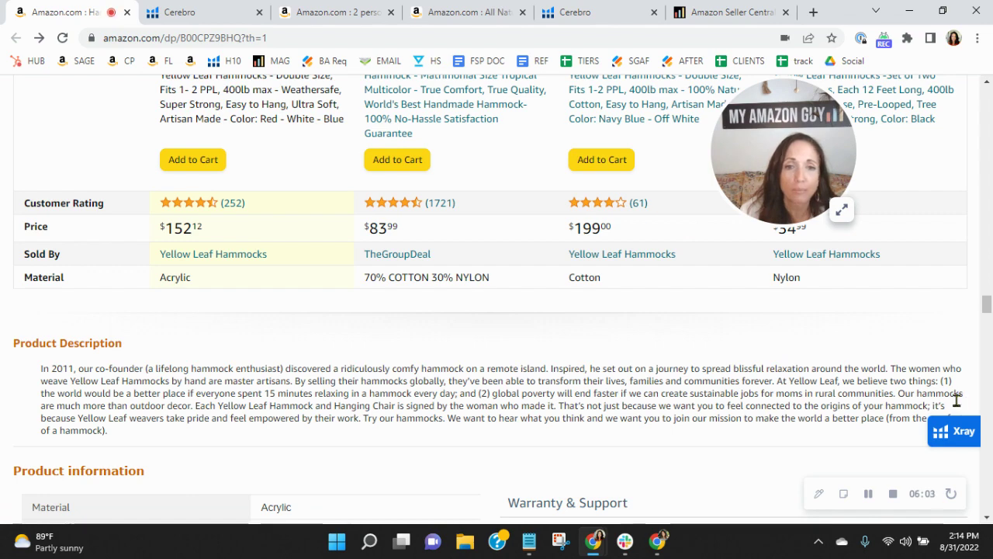
Scroll back up to What's in the box and the 'Escape the everyday' manufacturer banner.
scroll(861, 436, "up", 2)
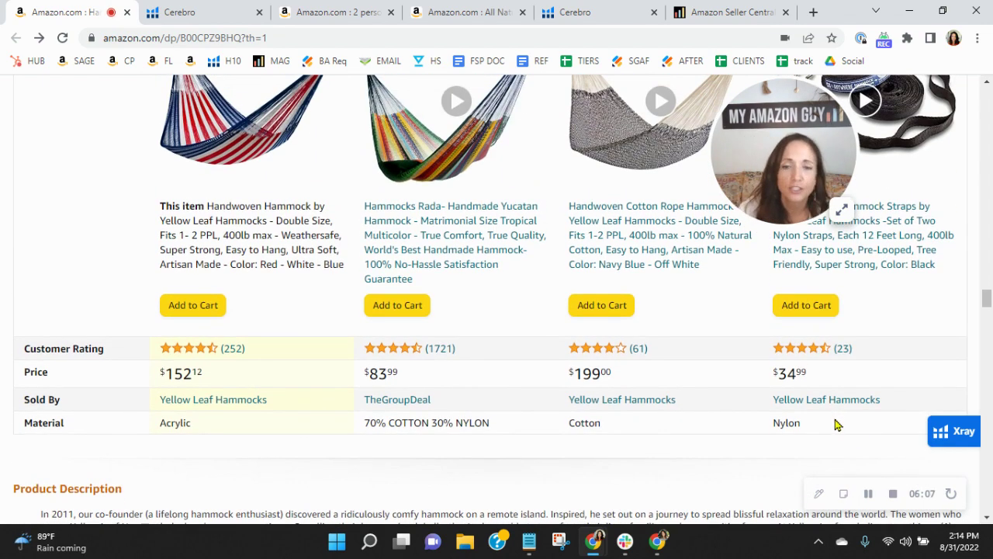
scroll(839, 425, "up", 2)
scroll(840, 432, "down", 8)
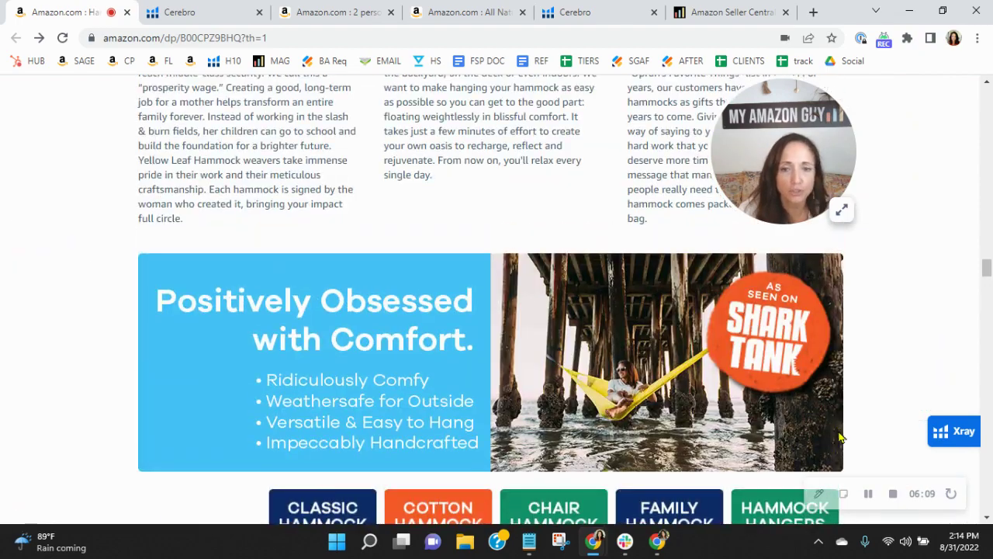
scroll(838, 448, "up", 4)
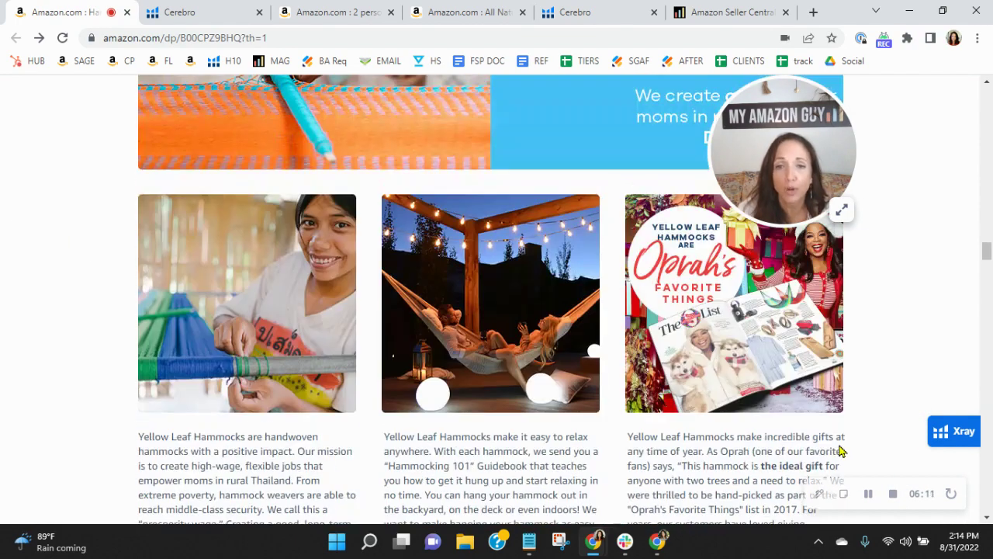
scroll(841, 451, "up", 3)
scroll(844, 453, "up", 3)
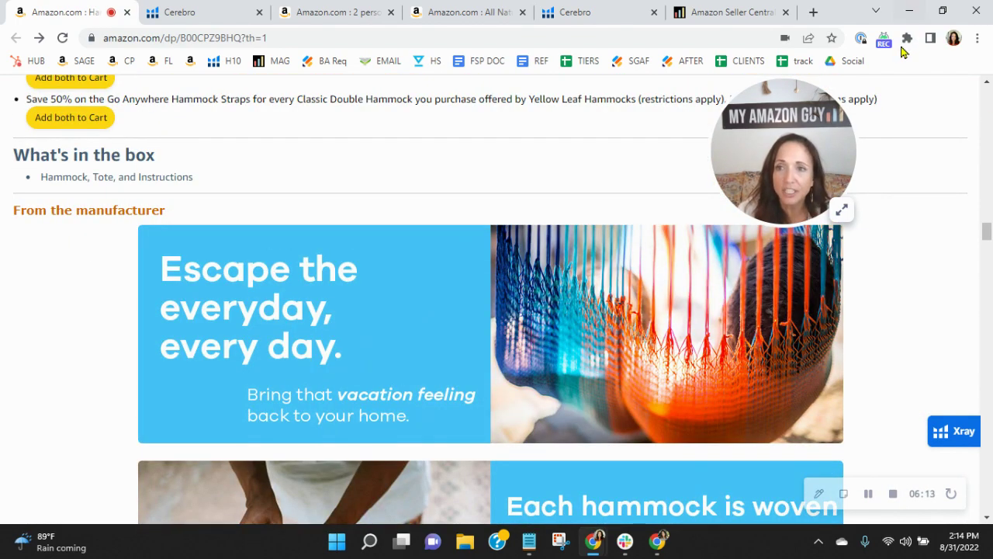
Turn on the Image Alt Text Viewer extension to label the manufacturer images.
left_click(908, 37)
left_click(791, 327)
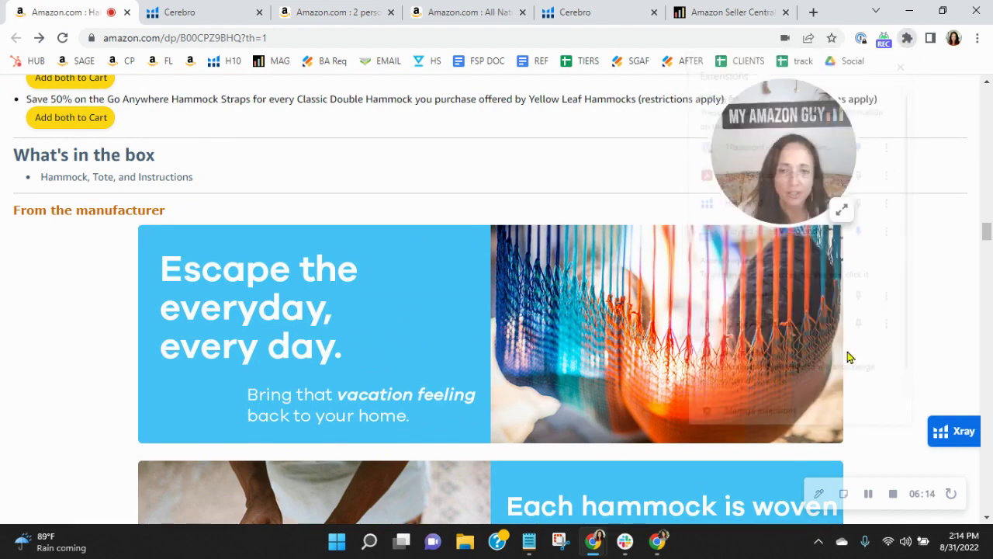
scroll(446, 285, "down", 2)
scroll(419, 287, "down", 2)
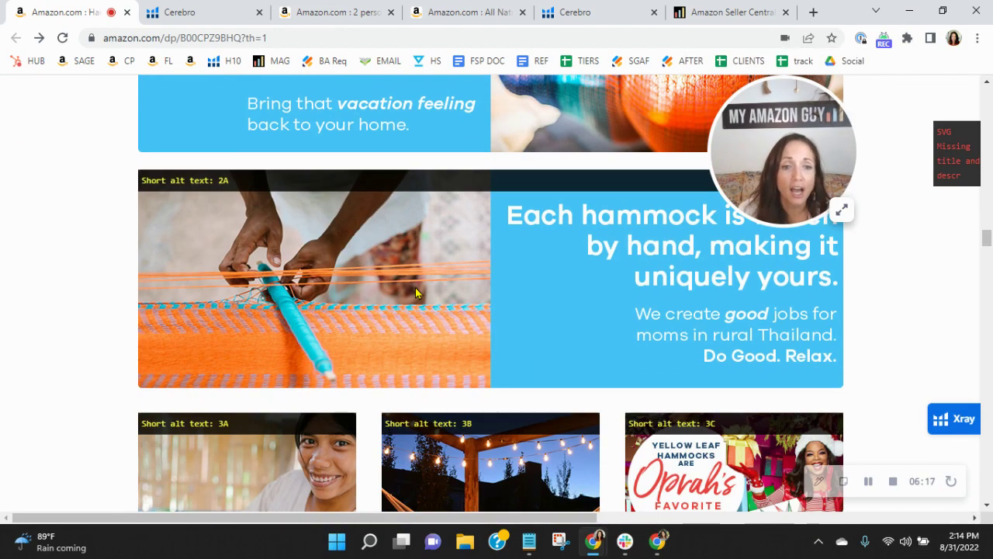
scroll(582, 295, "down", 4)
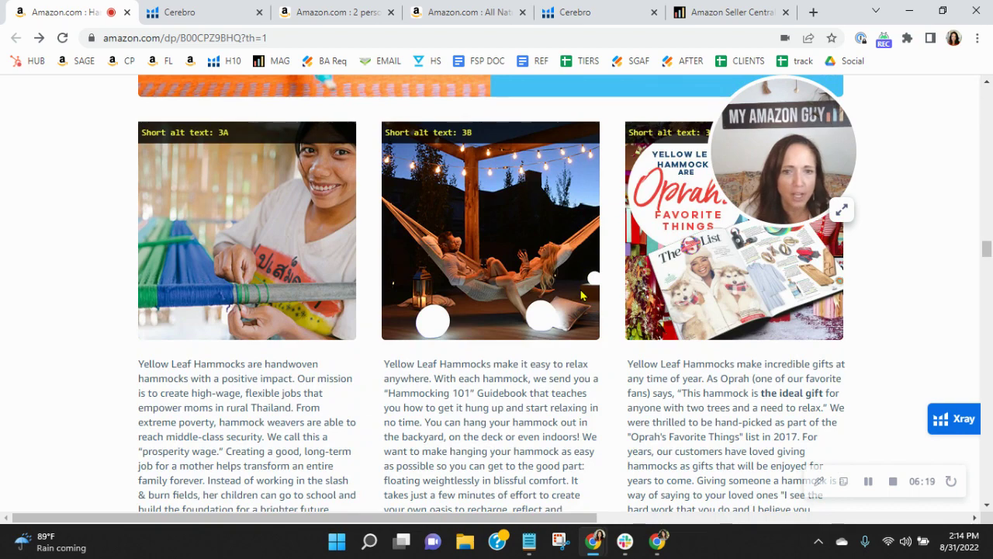
scroll(582, 295, "down", 3)
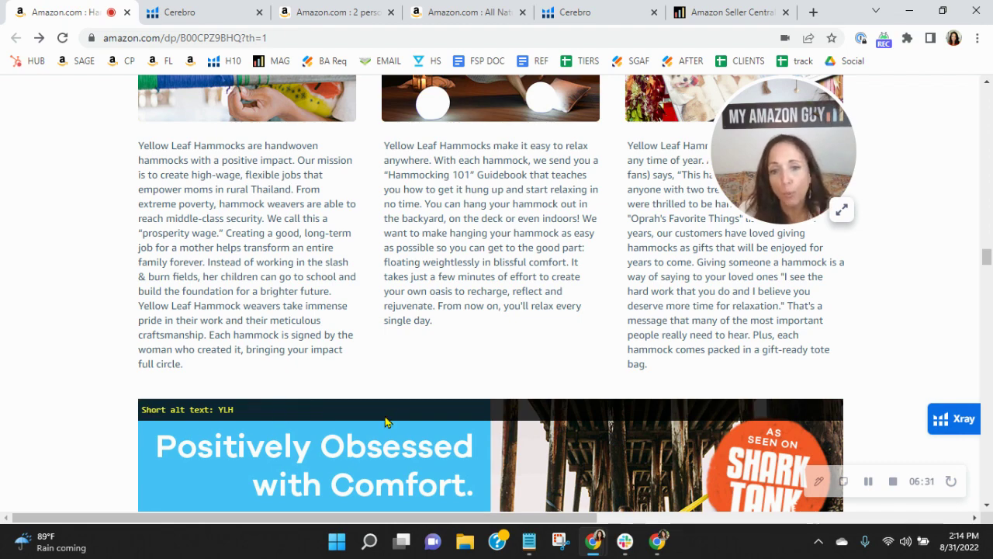
Review alt text 3A–3C on the artisan, evening-hammock and Oprah's Favorite Things images.
scroll(489, 291, "down", 4)
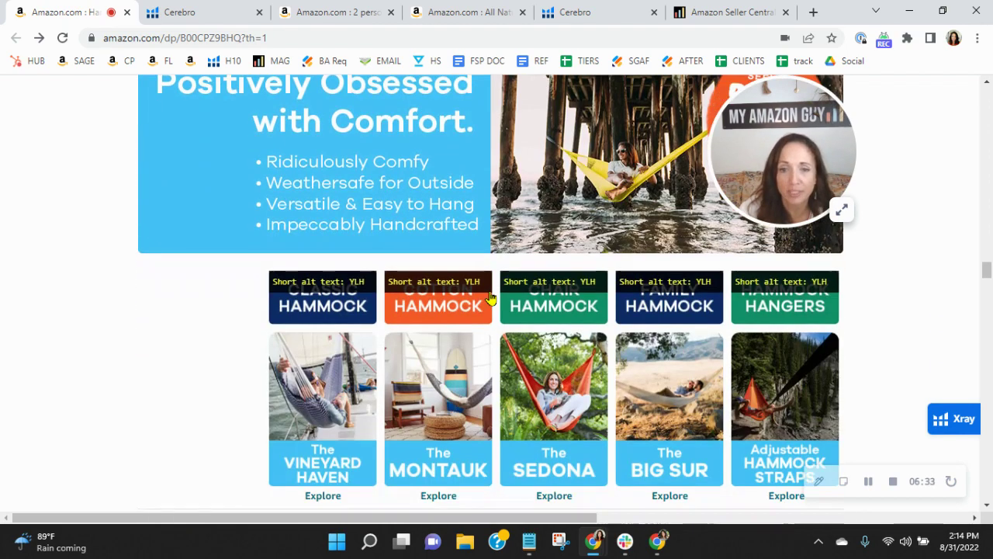
scroll(490, 301, "down", 2)
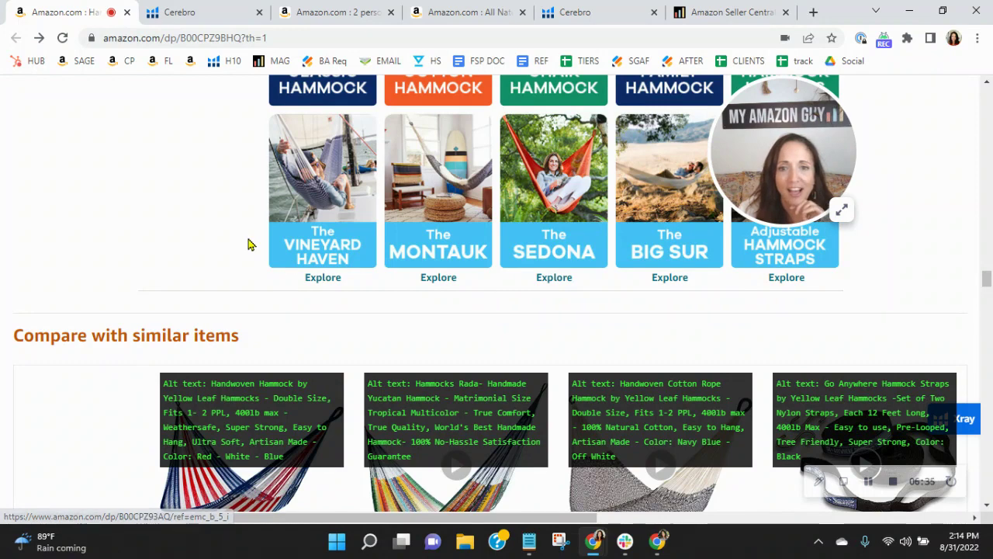
scroll(795, 332, "up", 2)
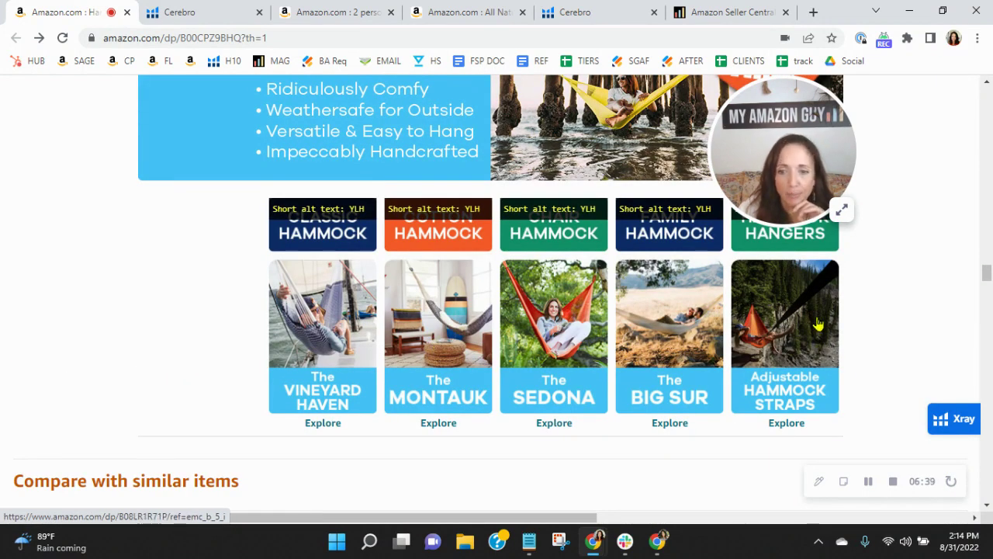
scroll(912, 341, "up", 5)
scroll(909, 350, "up", 5)
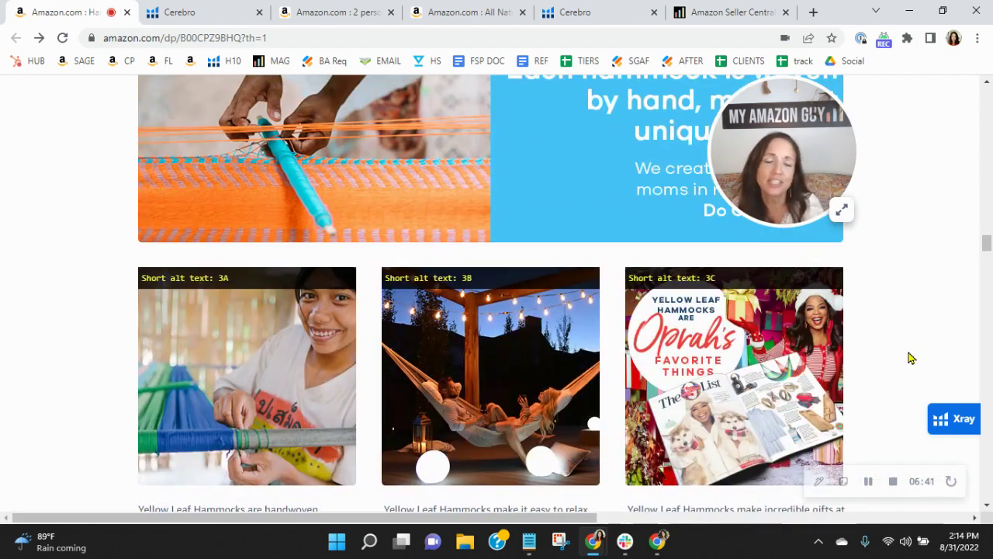
Switch to the myamazonguy.com/full-service-management tab to view the agency's services.
left_click(724, 9)
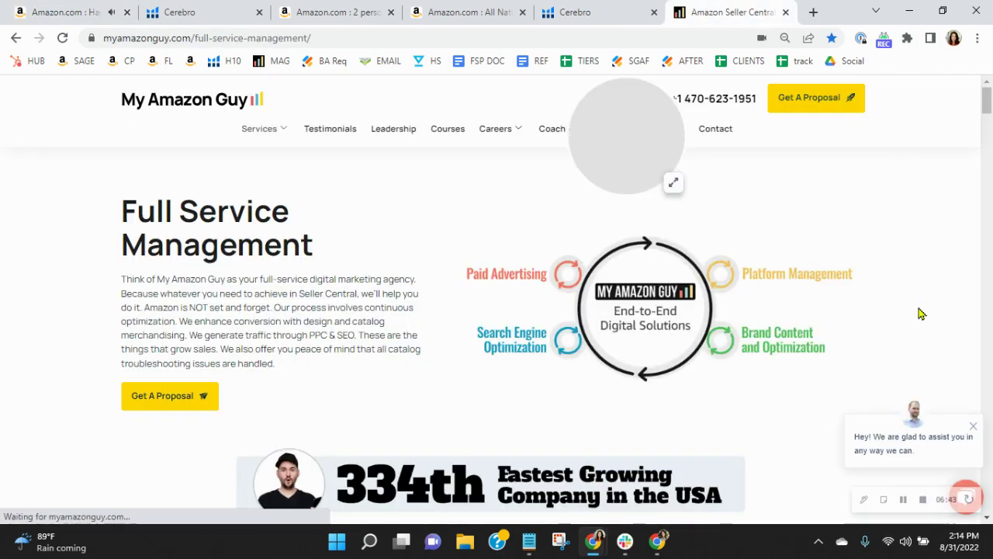